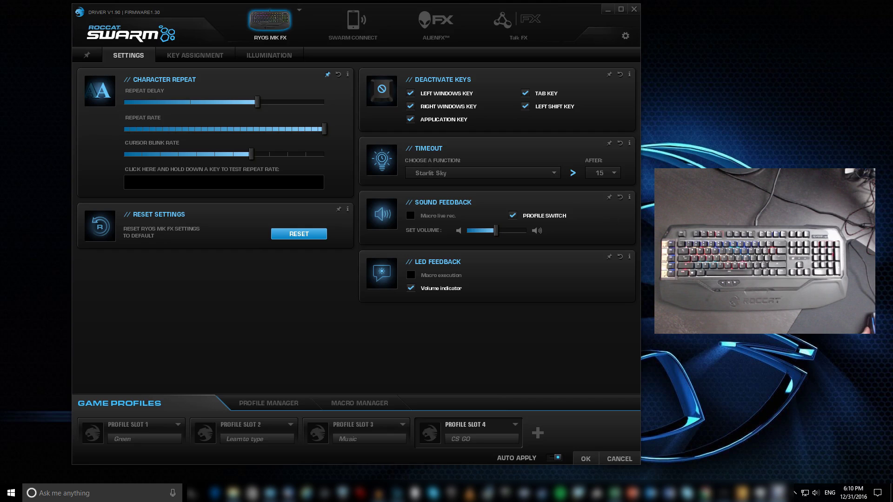
On the ROCCAT site, open the driver downloads page and choose the Gaming Keyboards category
click(704, 494)
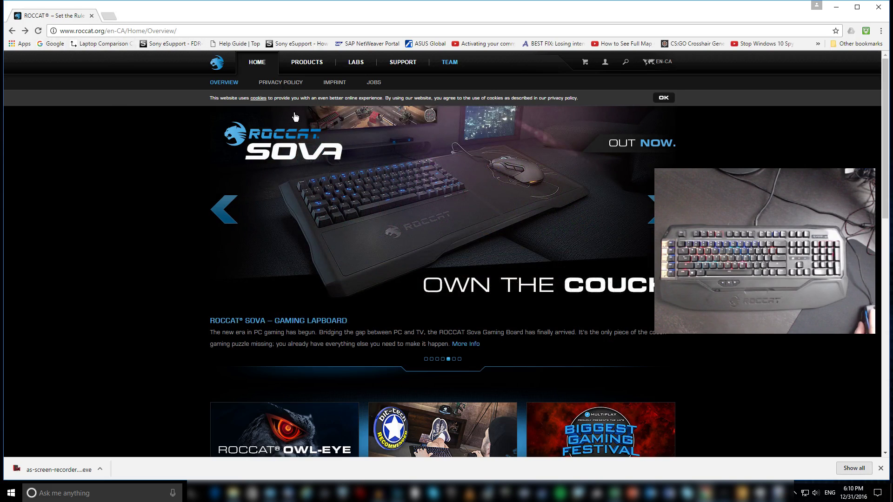
mouse_move(404, 66)
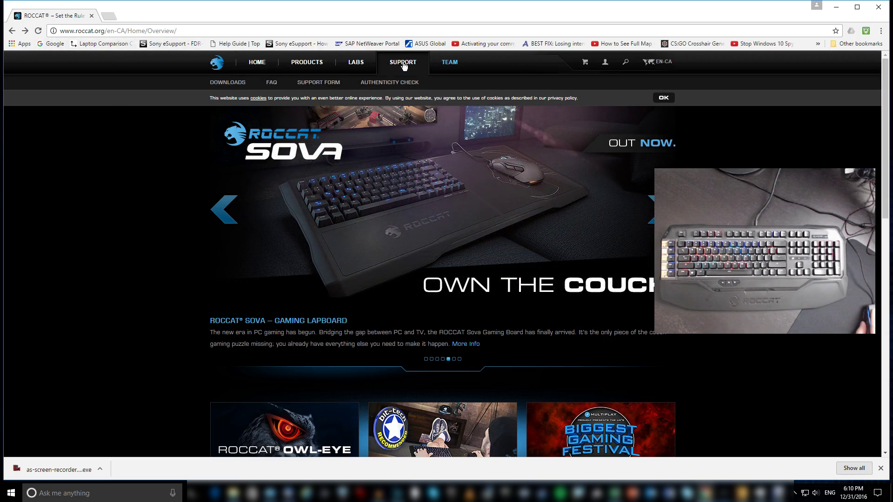
click(228, 84)
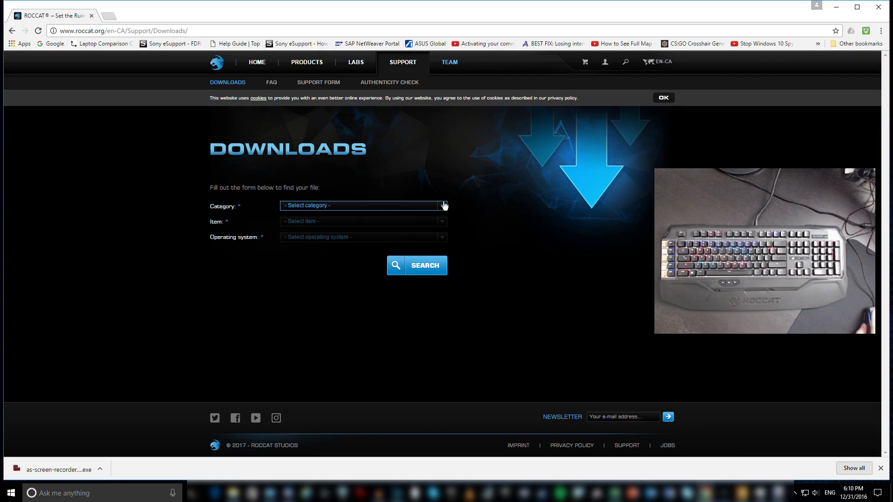
click(442, 205)
click(339, 237)
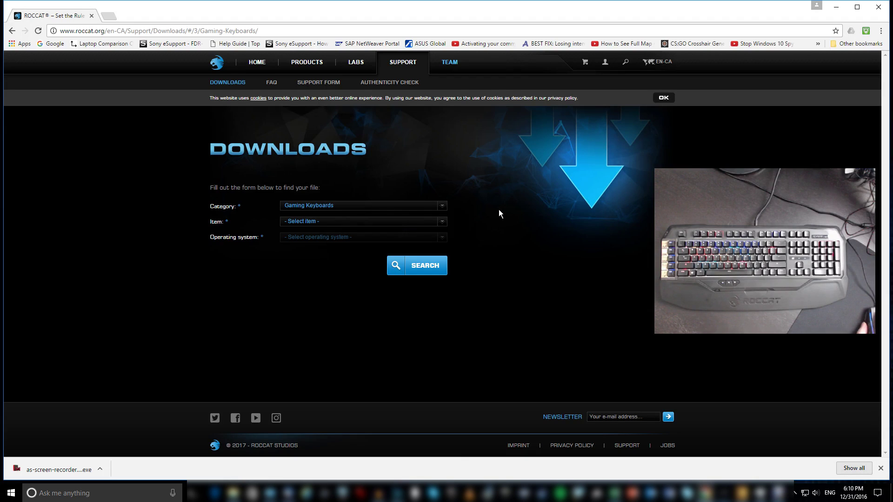
Select Ryos MK FX and Windows 10 64 Bit, then search for the matching driver
click(441, 223)
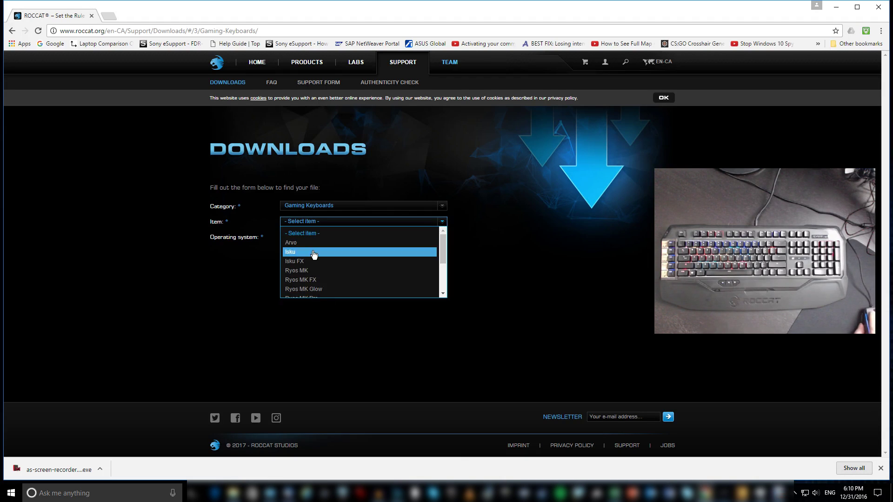
click(309, 281)
click(442, 238)
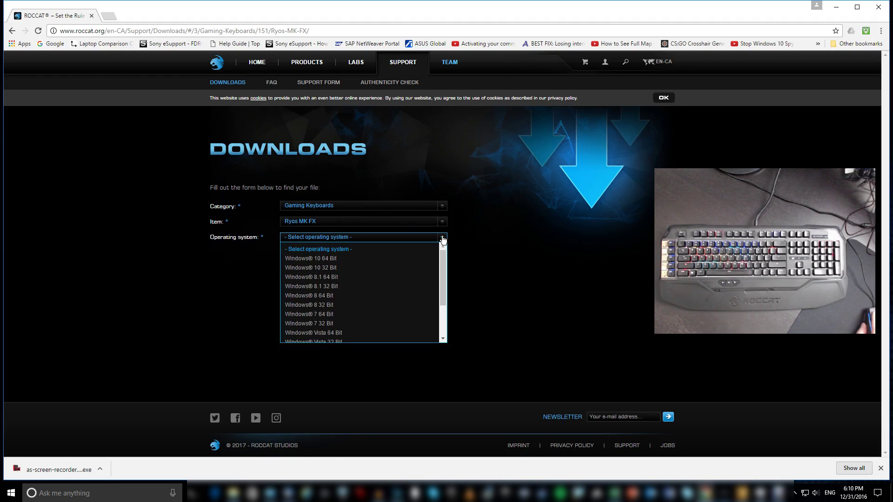
click(335, 259)
click(432, 268)
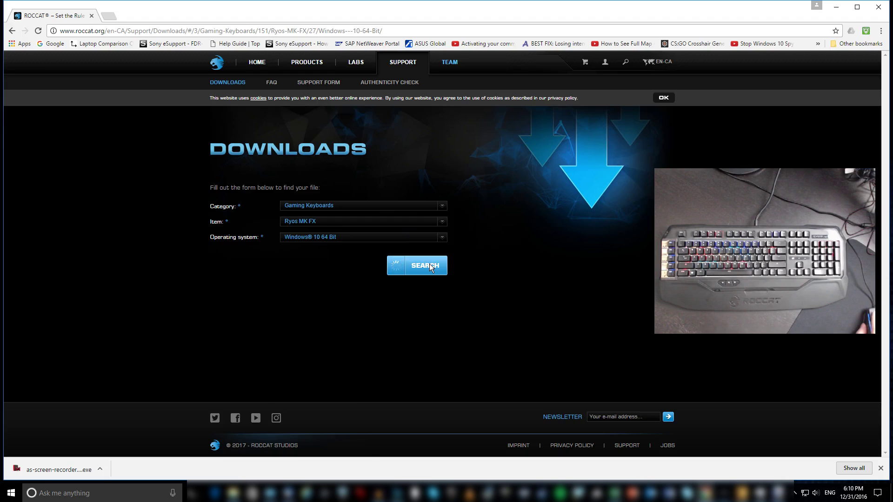
scroll(281, 289, down, 1)
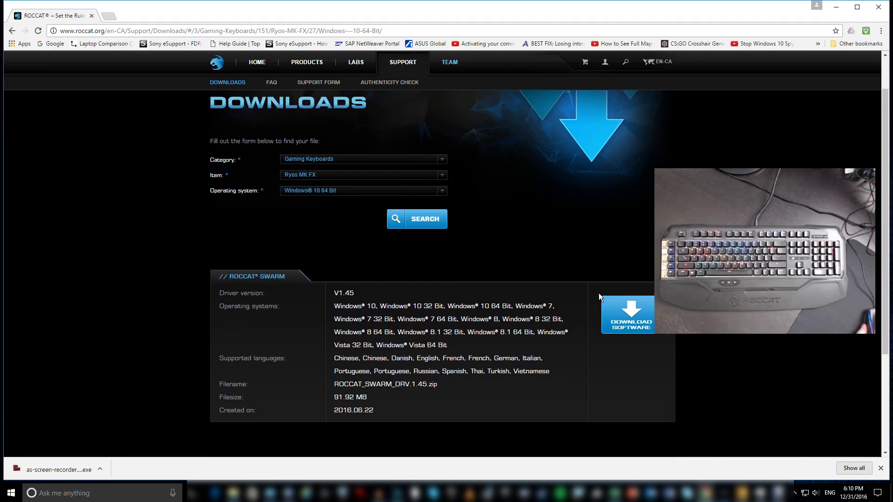
click(837, 8)
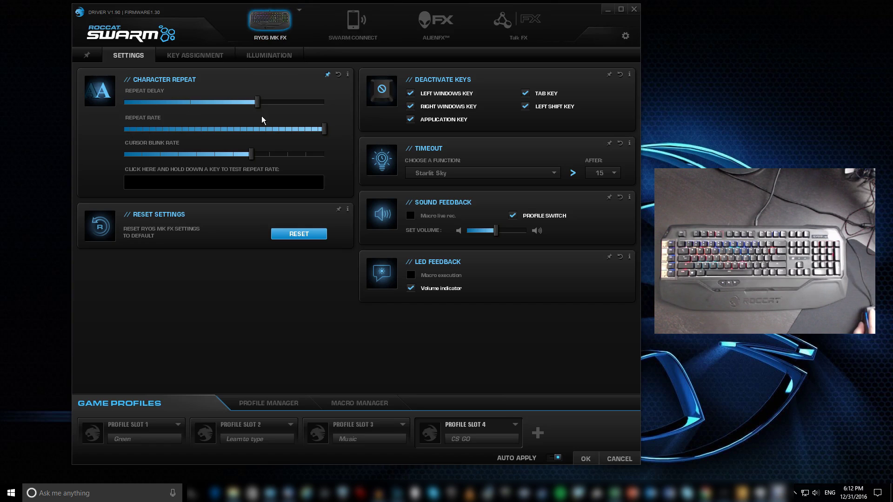
Open the Swarm Settings to view the automatic update and language options
click(626, 36)
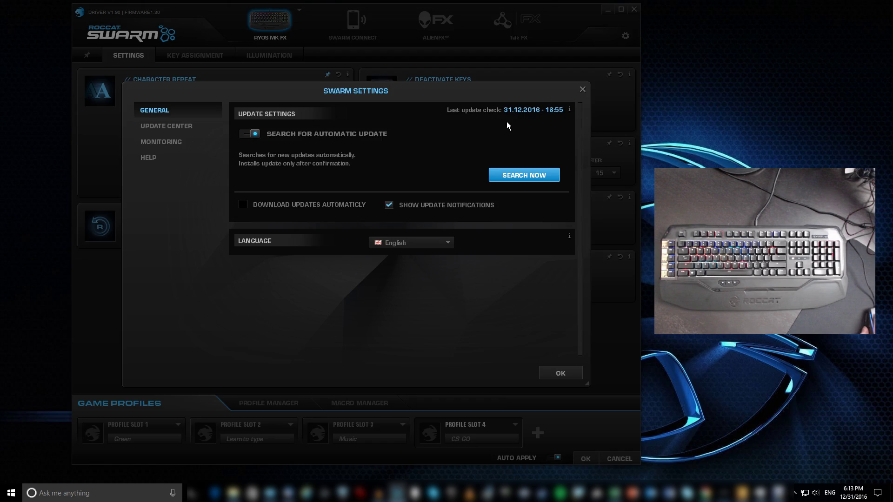
Close the Swarm Settings dialog with OK
click(544, 370)
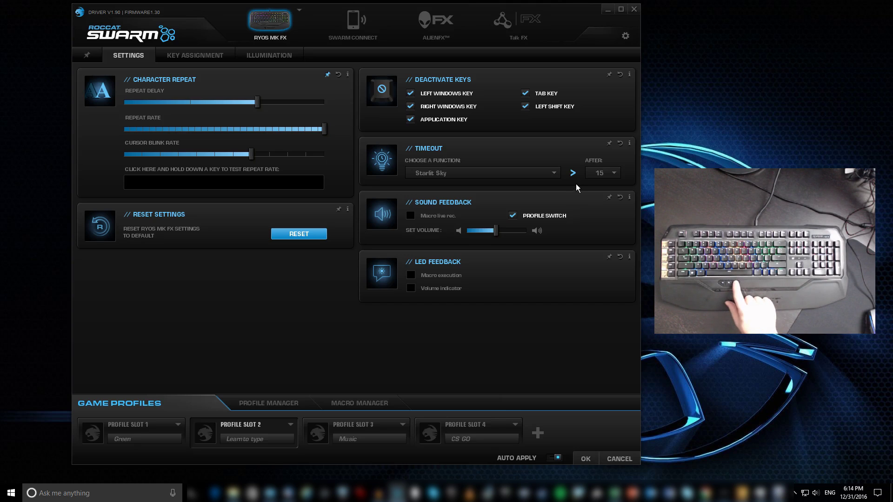
Toggle between the Music profile (slot 3) and CS GO profile (slot 4), ending on CS GO
key(F3)
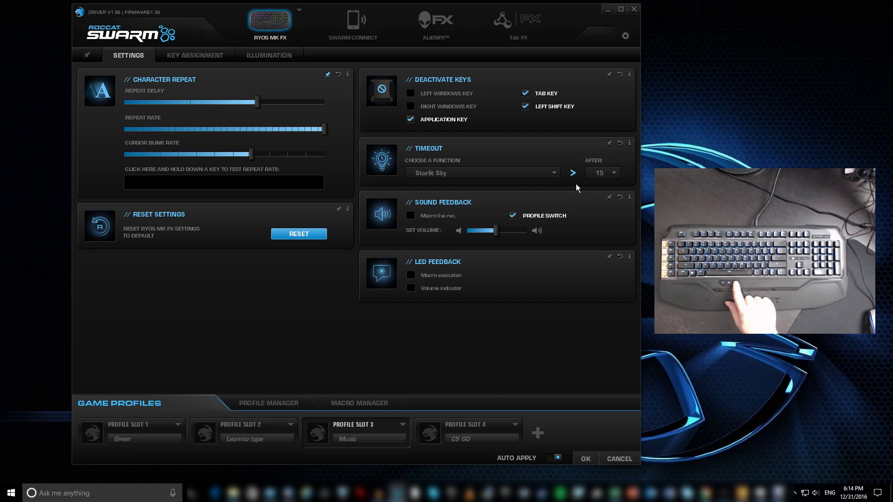
key(F4)
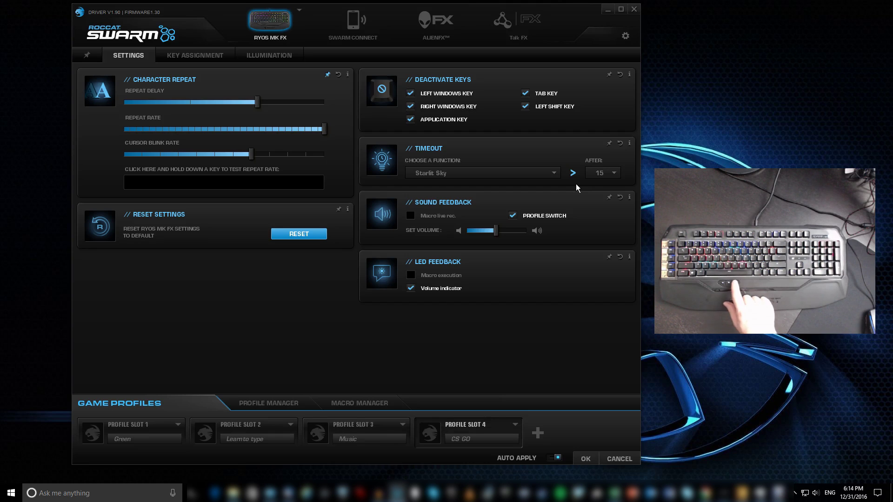
key(F3)
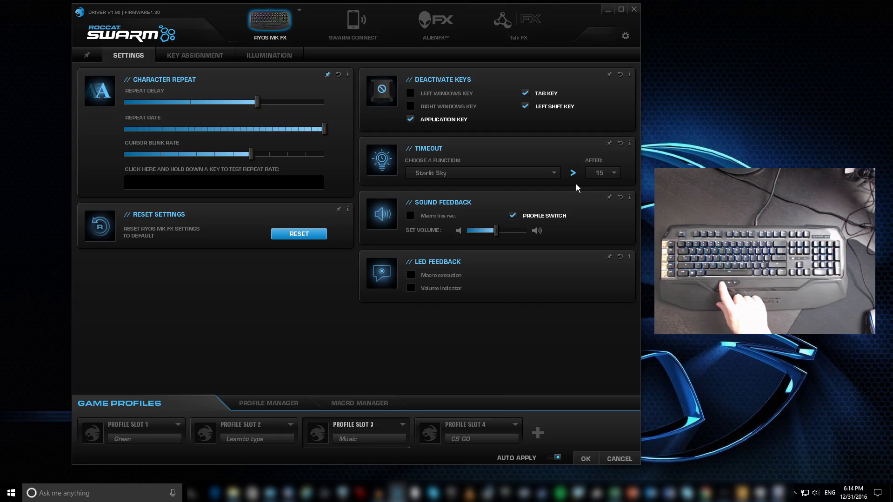
key(F4)
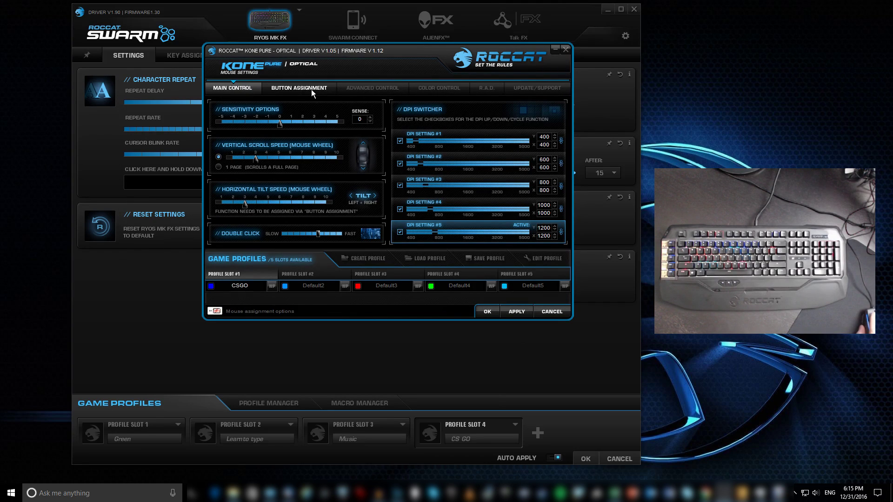
View the Kone Pure Optical's Advanced Control settings, then its Button Assignment page
click(359, 88)
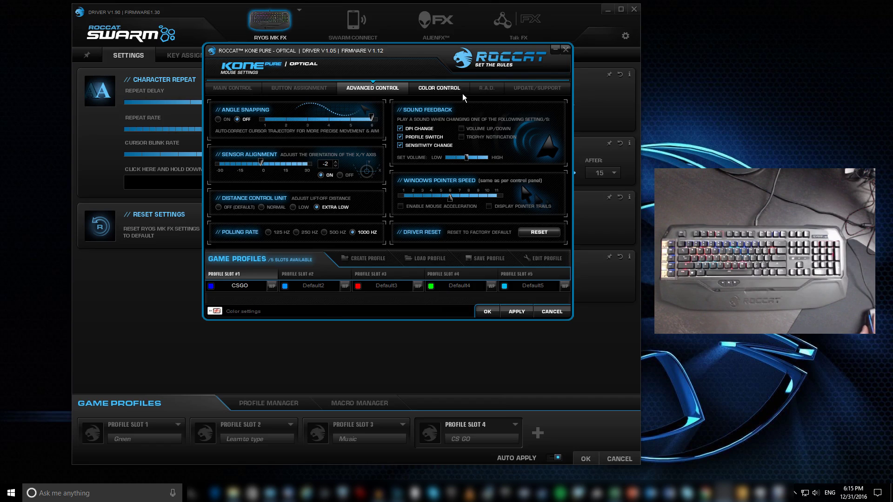
click(284, 88)
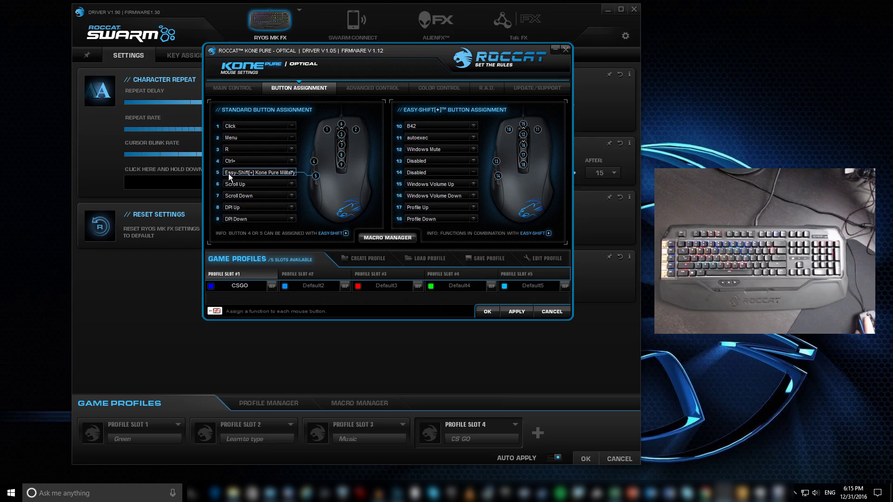
Review button 5's functions without changes, close the Kone Pure settings, and open Ryos MK FX illumination
click(293, 173)
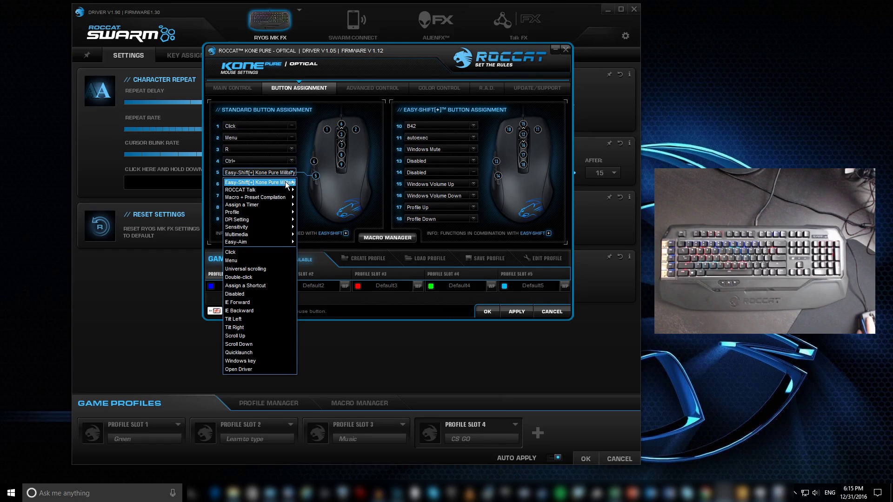
mouse_move(286, 184)
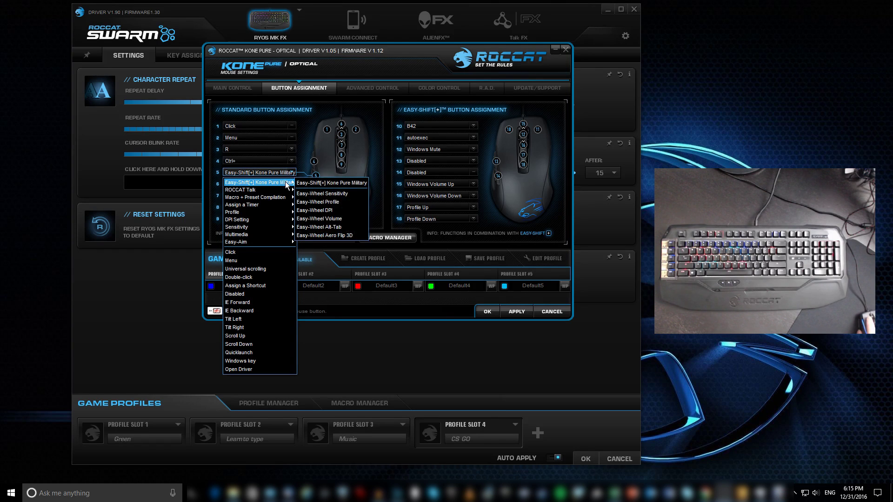
mouse_move(257, 190)
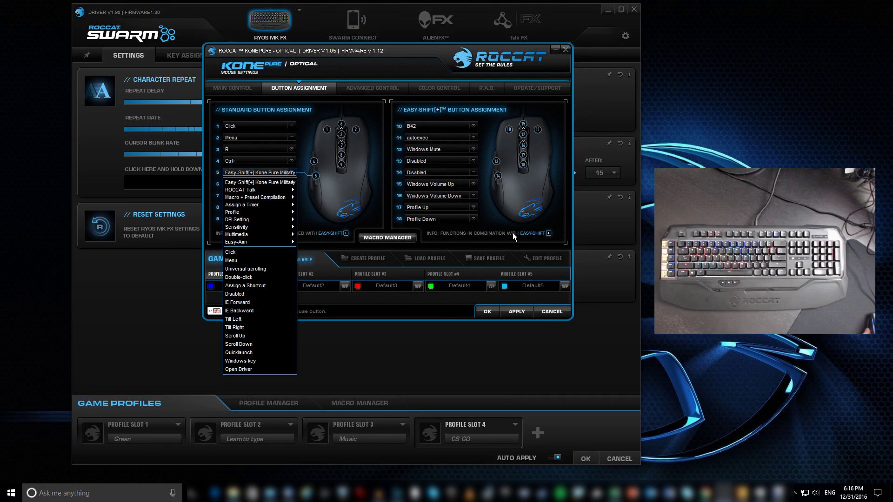
click(557, 314)
click(557, 314)
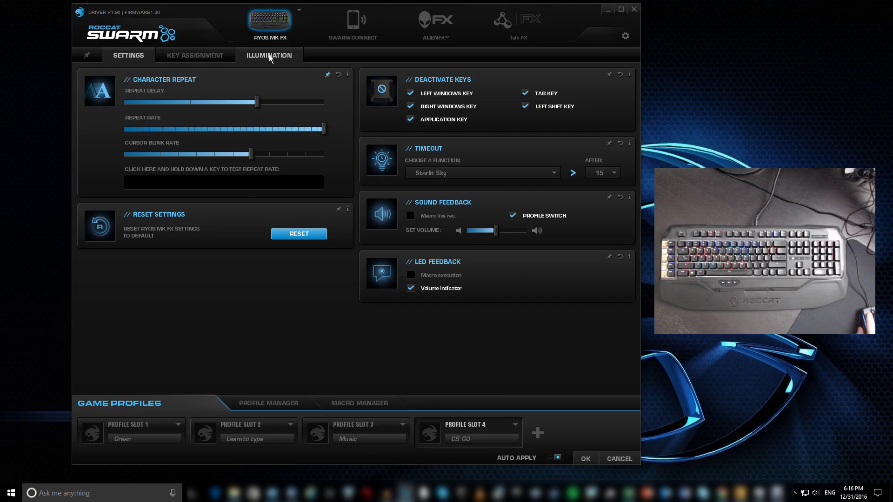
click(256, 58)
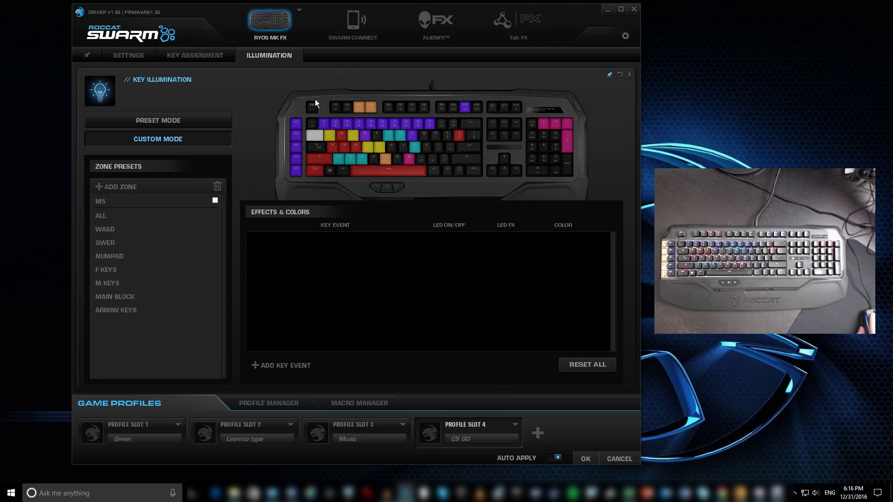
click(99, 205)
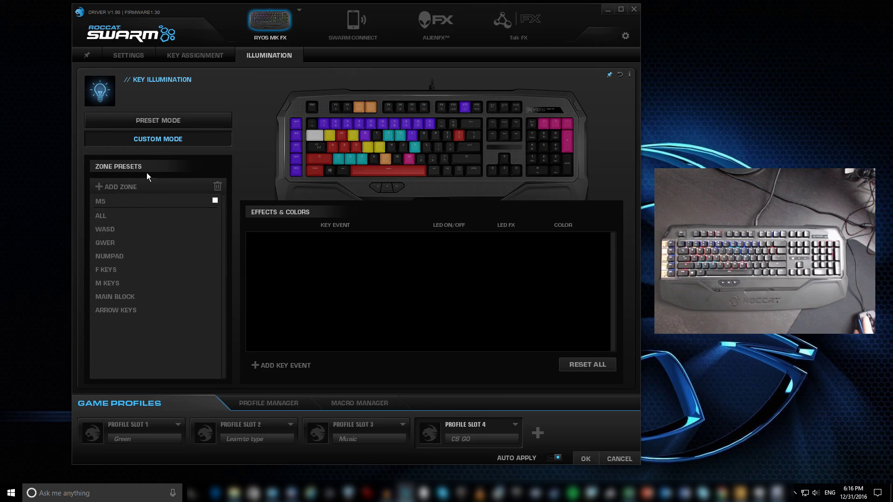
click(171, 220)
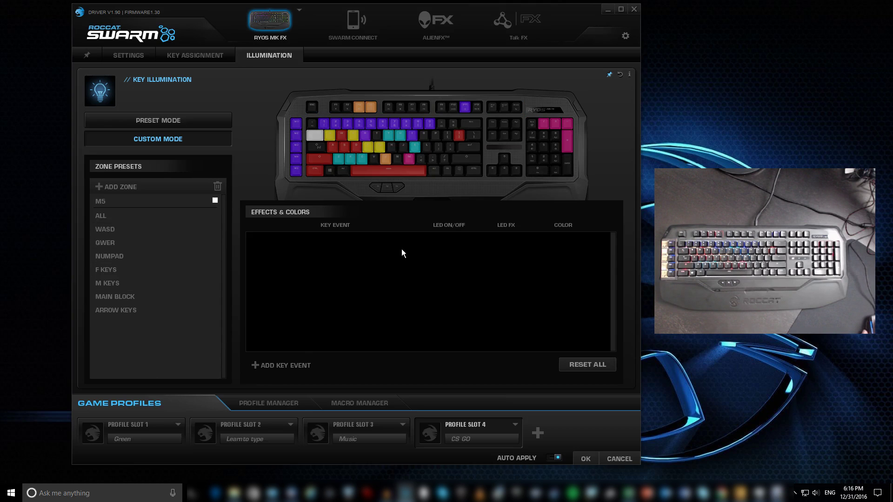
Select AltGr, its neighbouring bottom-row key and right Ctrl as a lighting event, showing their Color choices
click(474, 171)
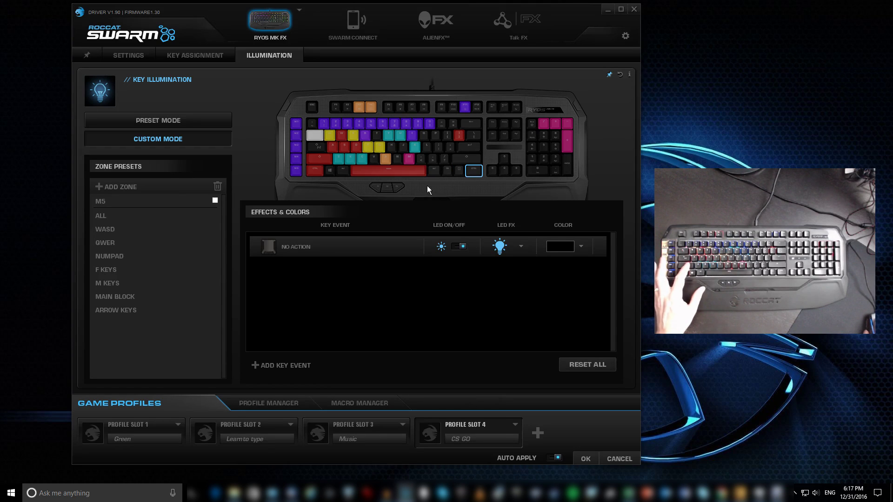
click(432, 171)
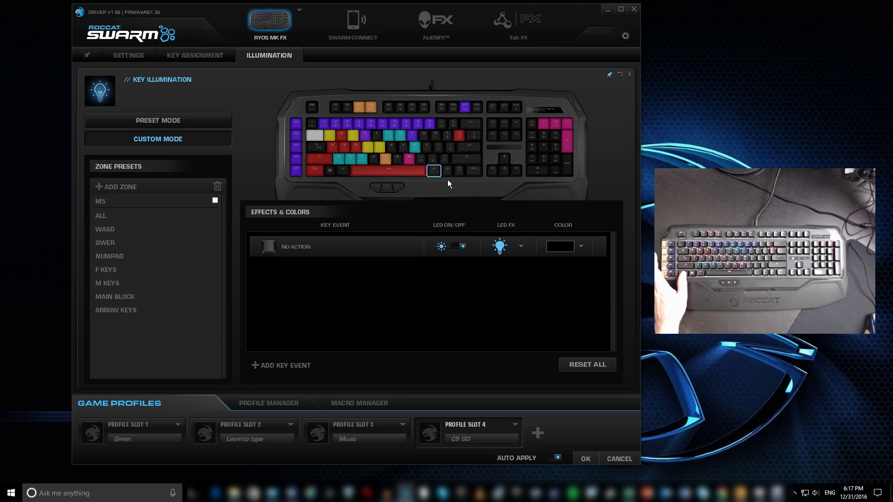
click(446, 171)
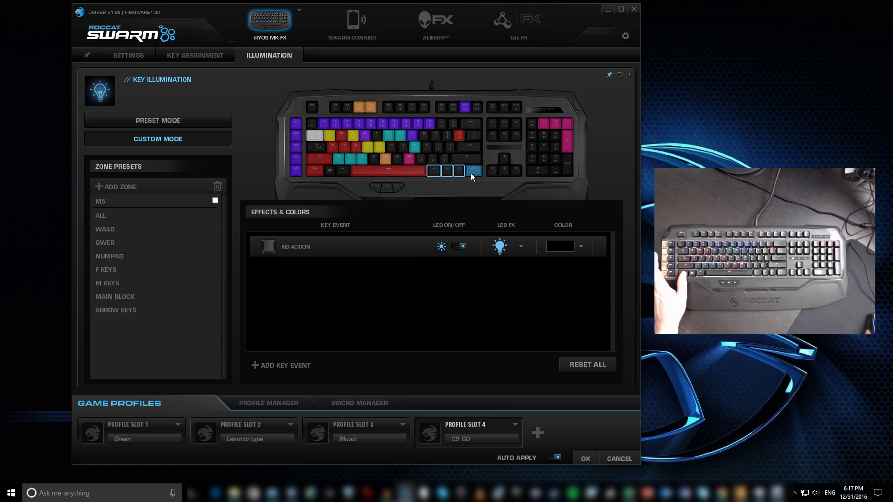
click(473, 172)
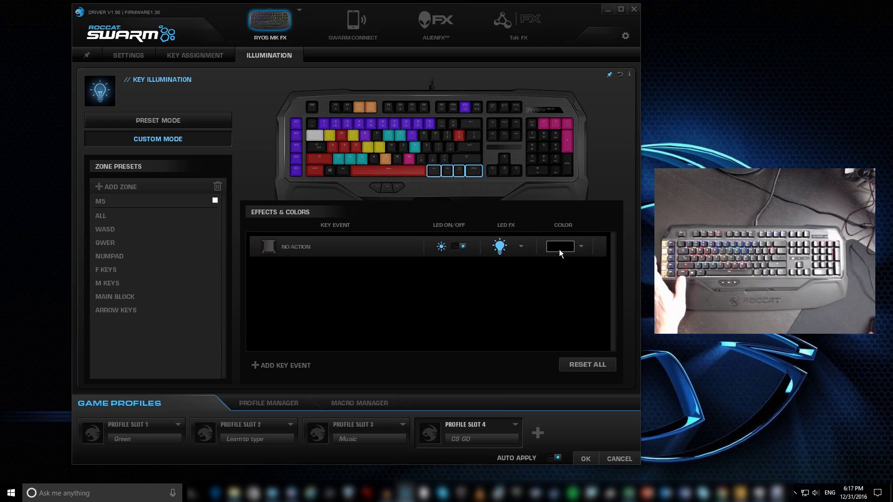
click(581, 247)
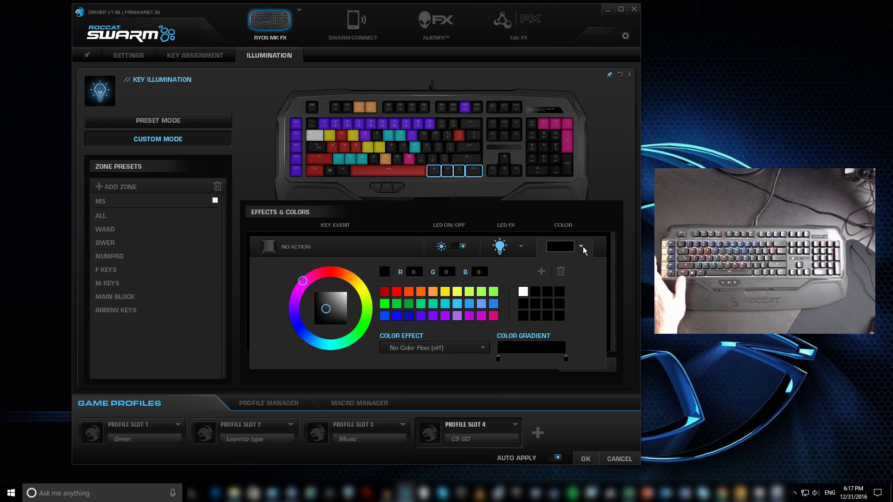
Try pink on the selected keys, then set them to black and close the picker
click(495, 319)
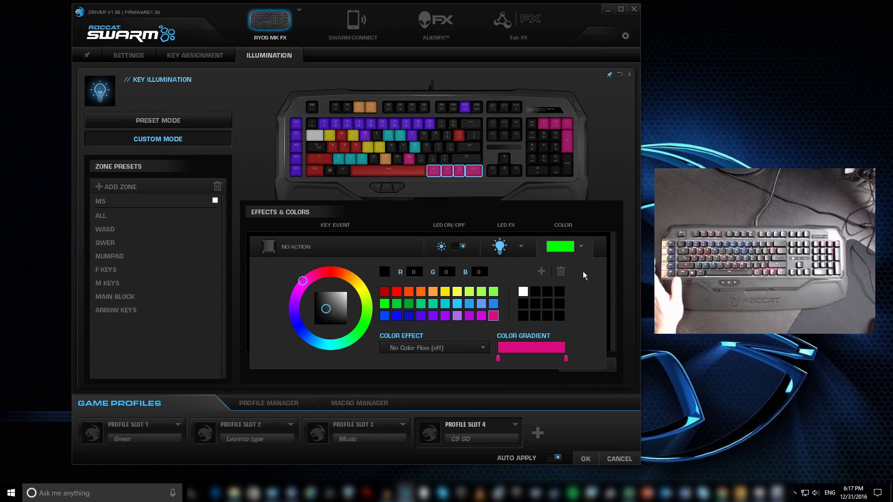
click(384, 272)
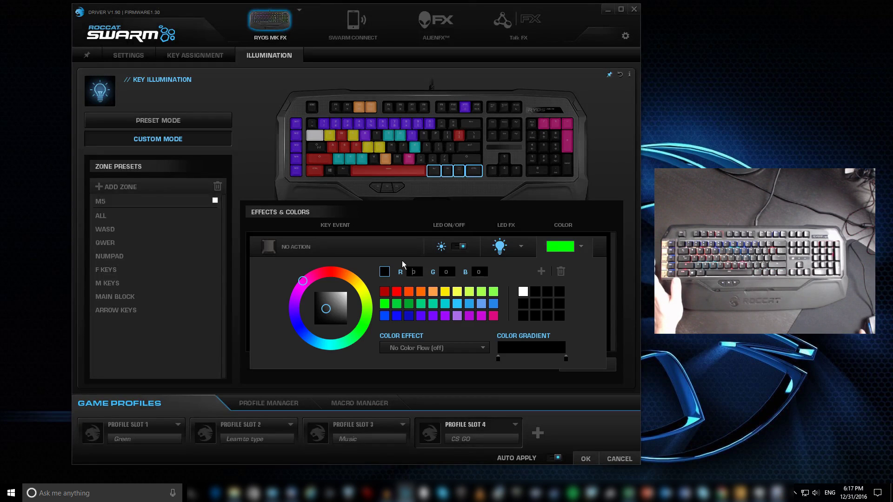
click(614, 133)
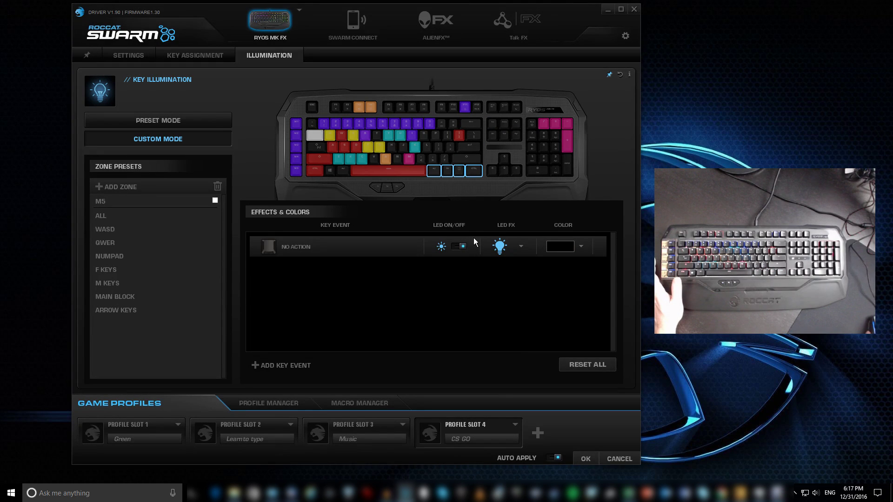
click(520, 247)
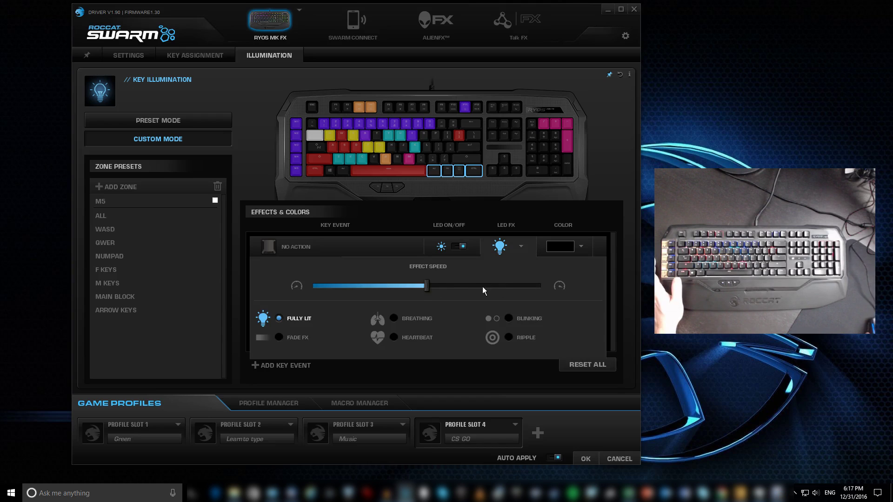
click(611, 169)
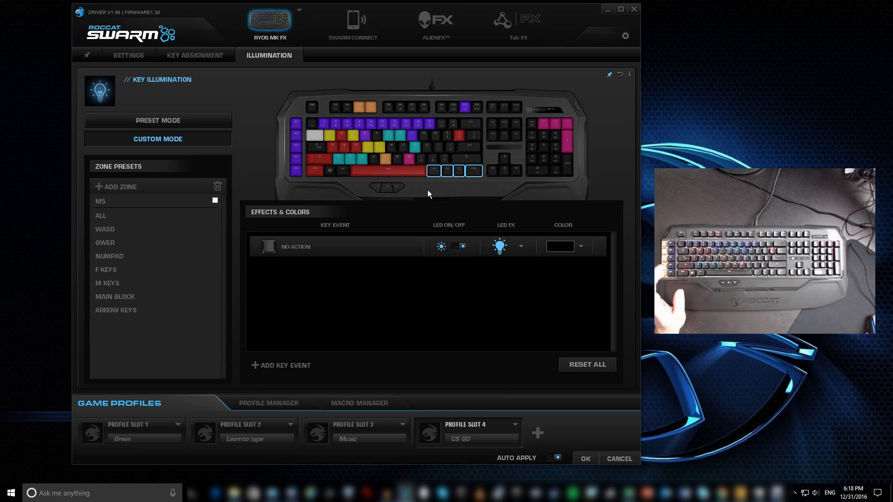
On the Key Assignment page, select M1 and clear its Easy-Shift function
click(206, 55)
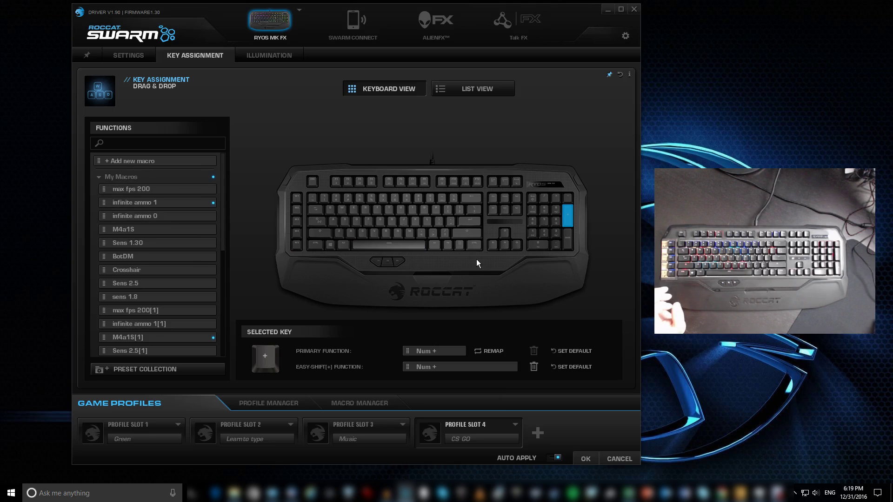
click(297, 199)
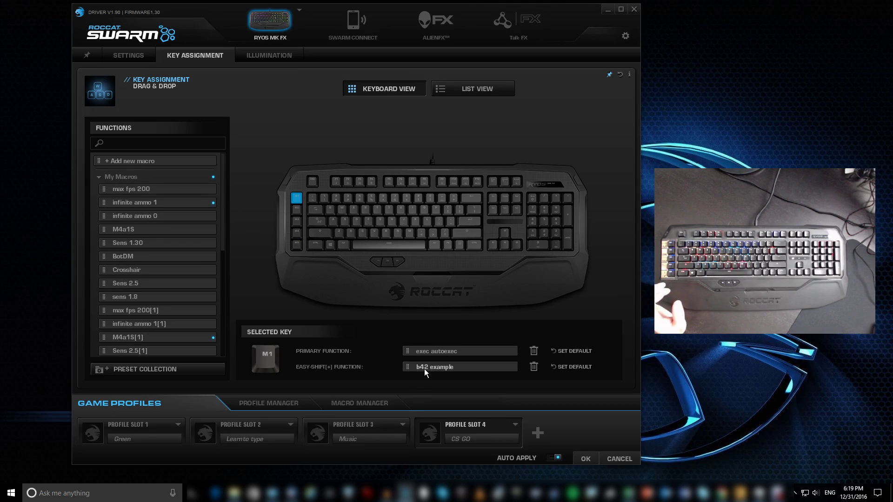
click(534, 367)
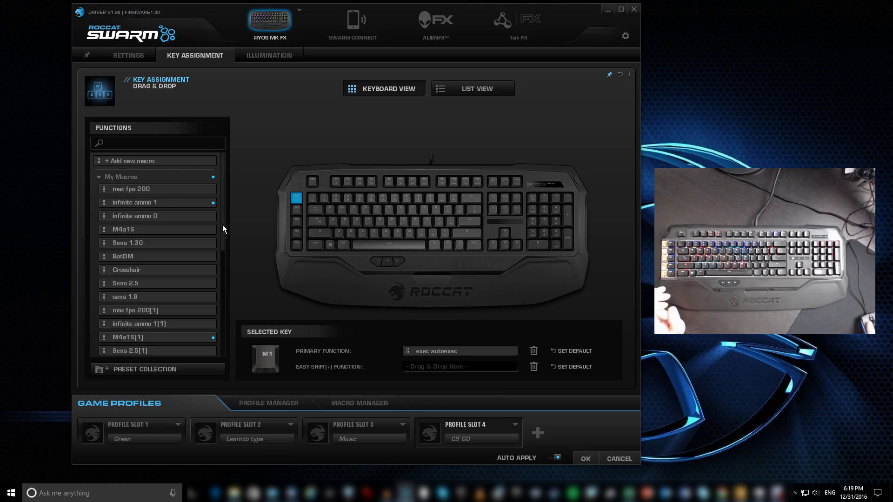
Drag the B42 macro onto M1's Easy-Shift slot, then drop a new macro there for quick recording
drag(222, 225, 218, 281)
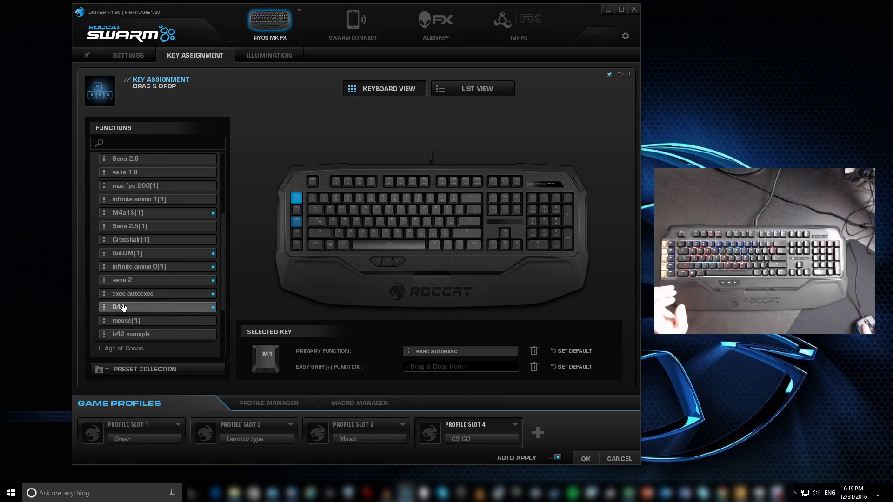
drag(114, 308, 425, 373)
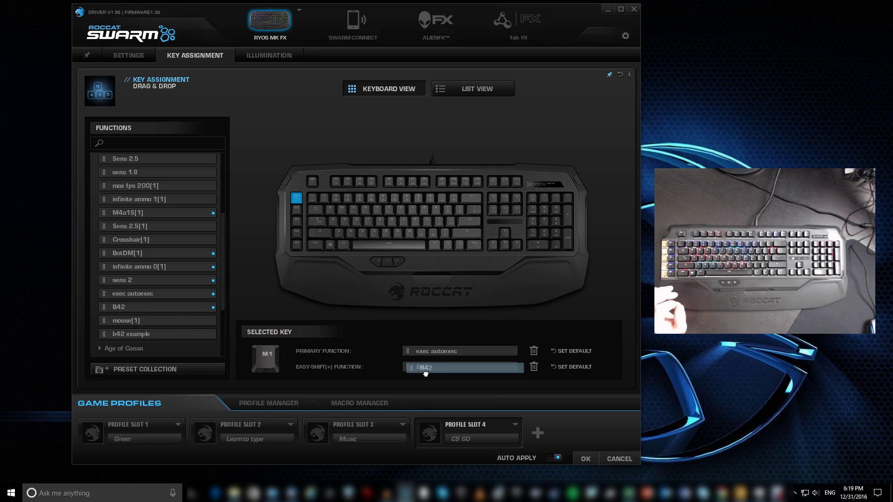
drag(425, 374, 418, 369)
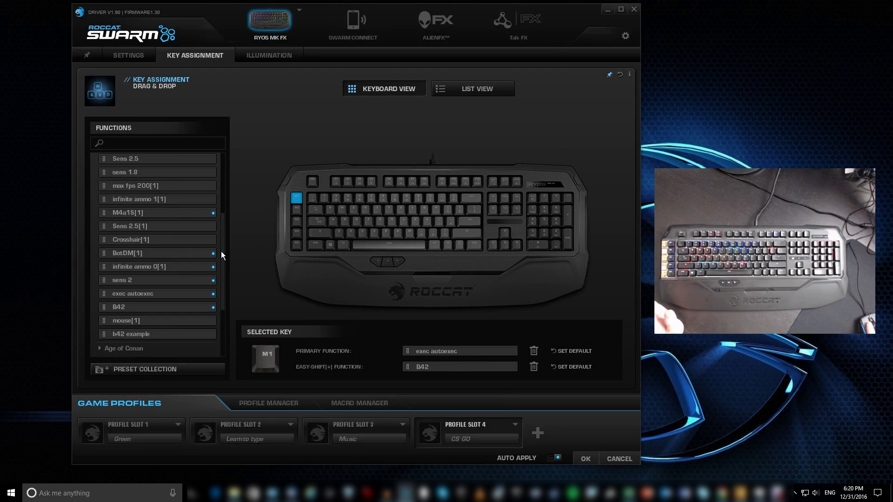
drag(221, 252, 224, 199)
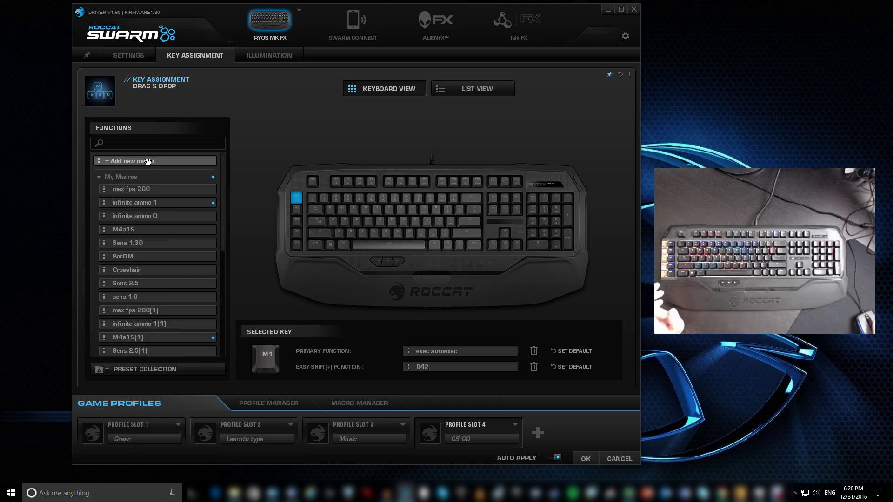
drag(141, 160, 430, 370)
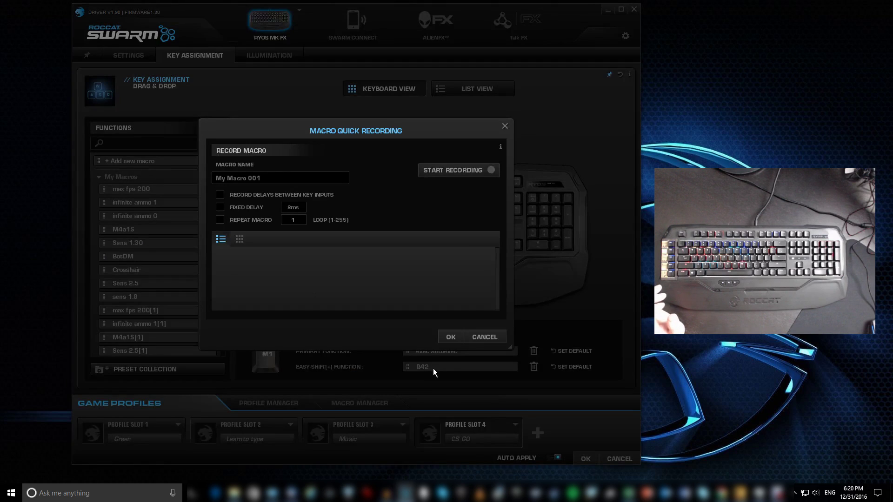
Name the new quick-recorded macro 'b42 new'
click(280, 178)
drag(281, 179, 183, 178)
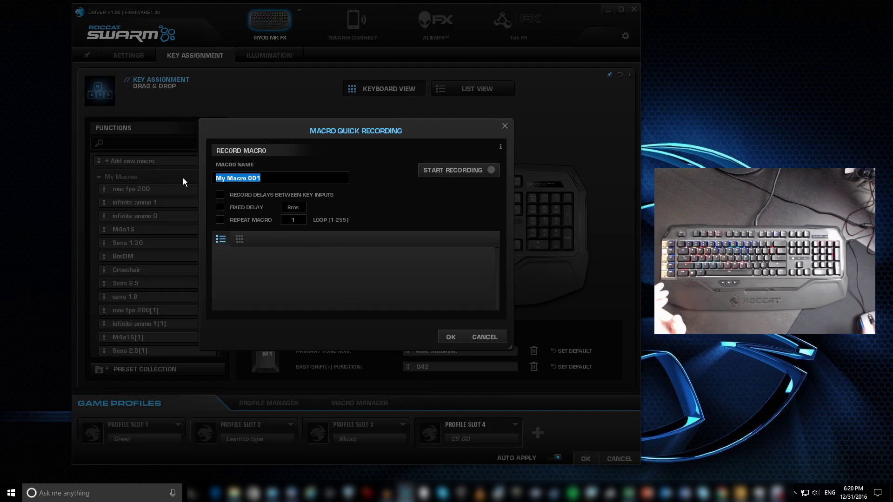
text(b42 )
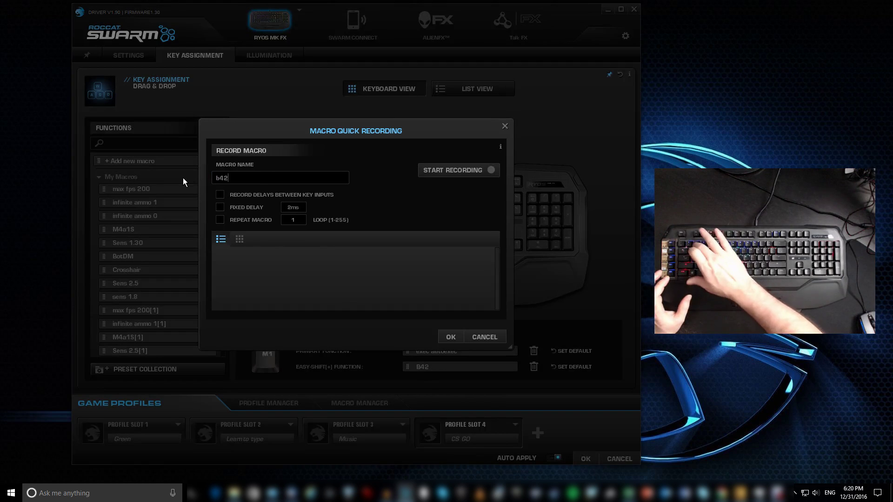
text(new)
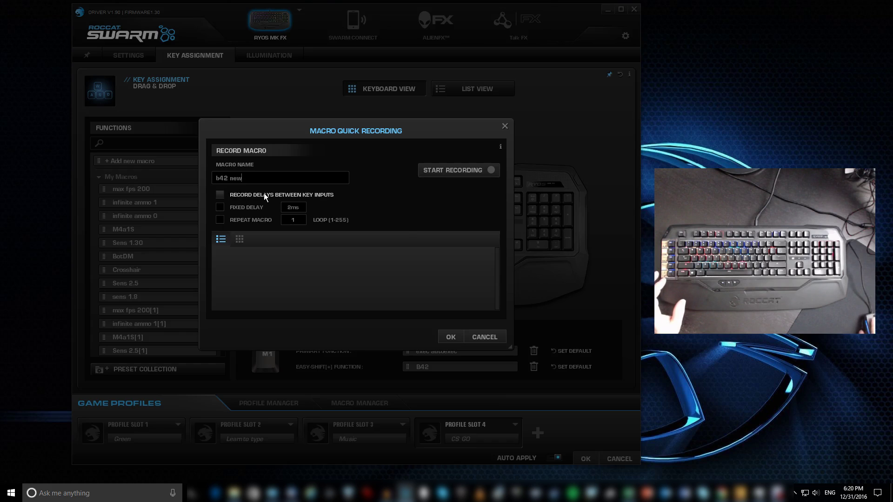
Record ], B, 4, 2, Enter and Esc, and save the macro as M1's Easy-Shift function
click(460, 170)
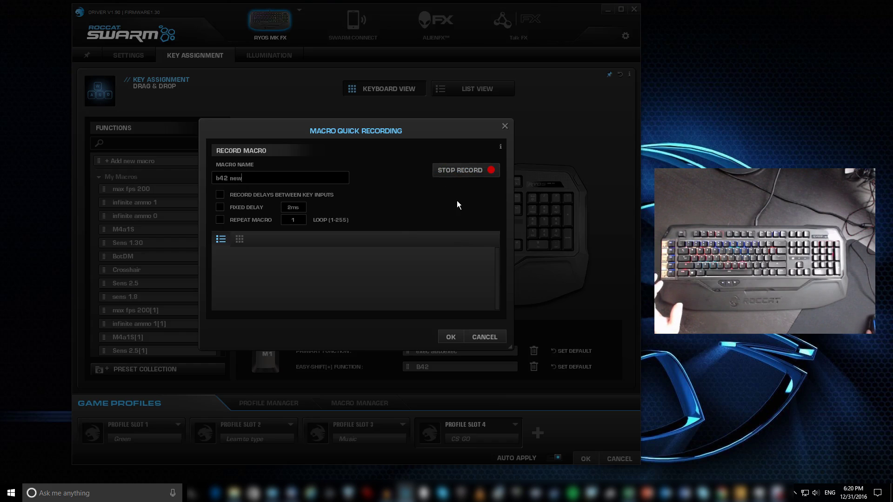
key(bracketright)
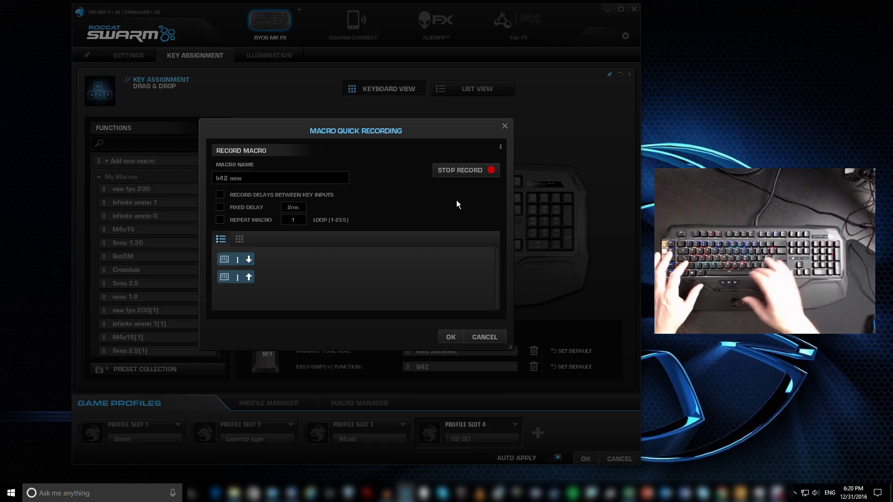
key(b)
key(4)
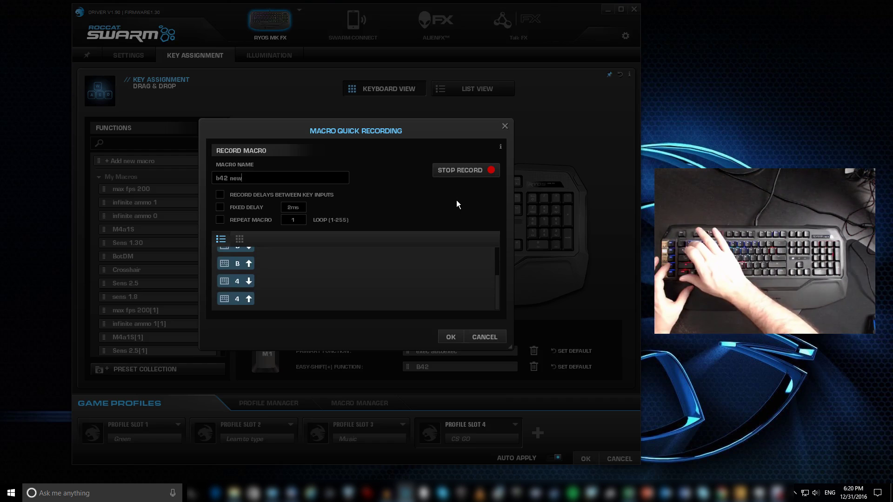
key(2)
key(Return)
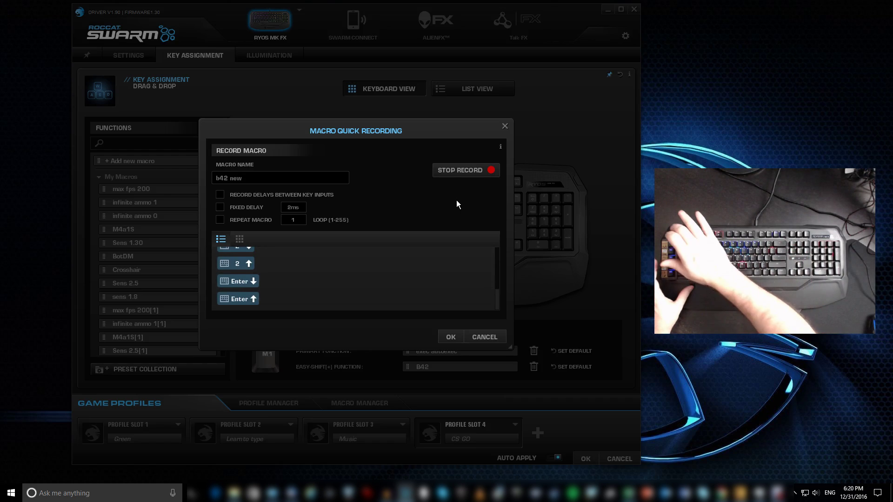
key(Escape)
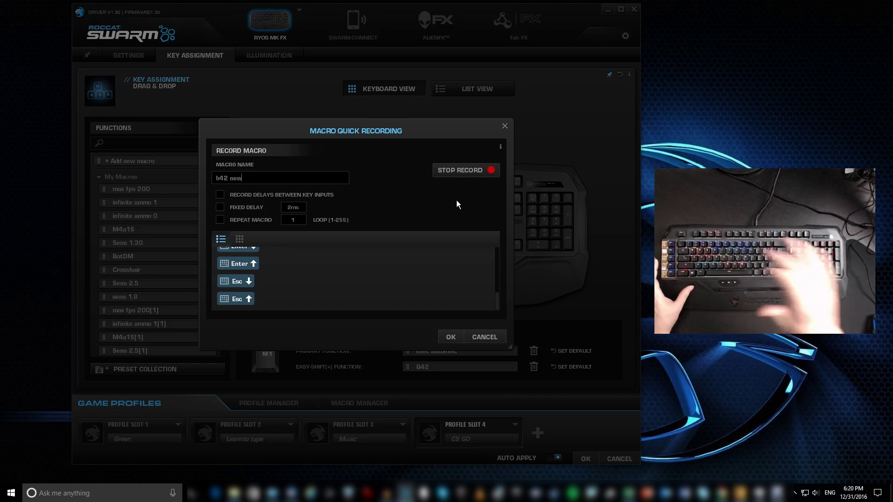
click(456, 172)
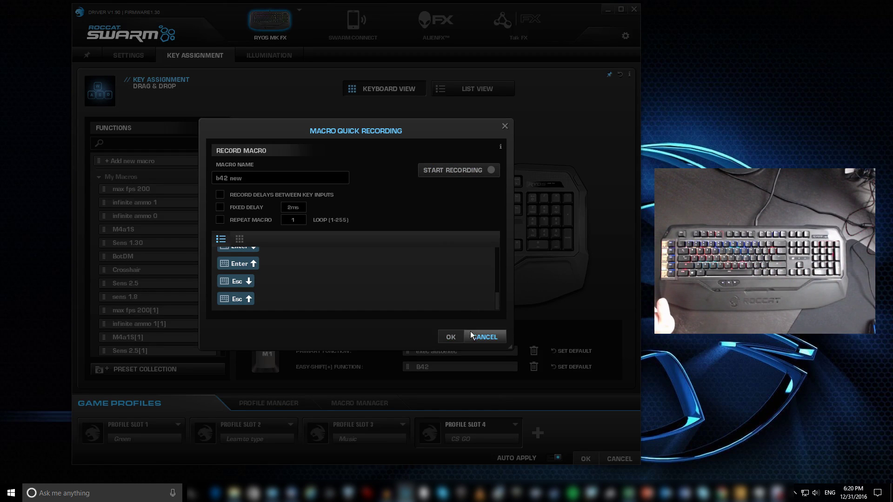
click(447, 337)
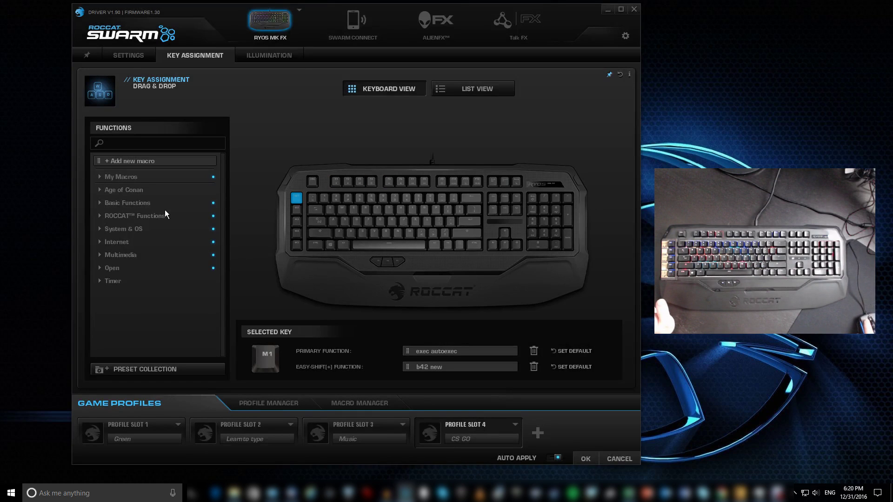
Expand My Macros and scroll down to locate the b42 new macro, then collapse and re-expand the group
click(100, 178)
scroll(134, 239, down, 5)
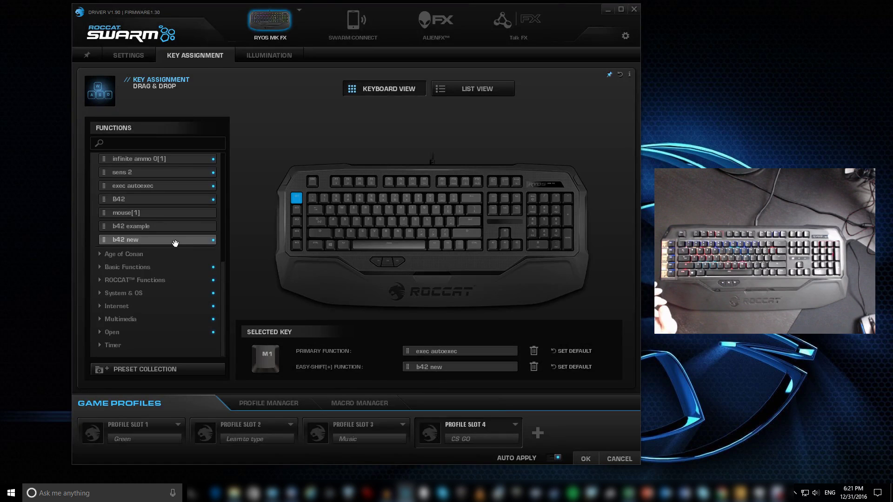
scroll(175, 241, up, 2)
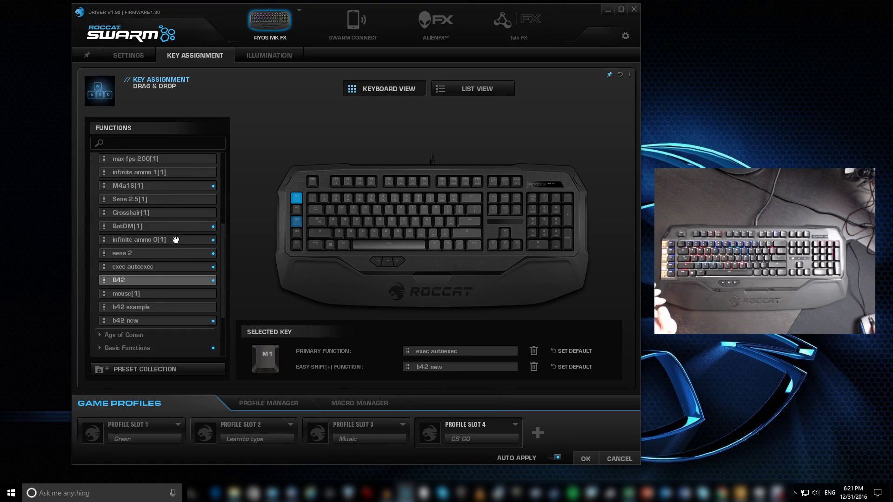
scroll(175, 240, up, 4)
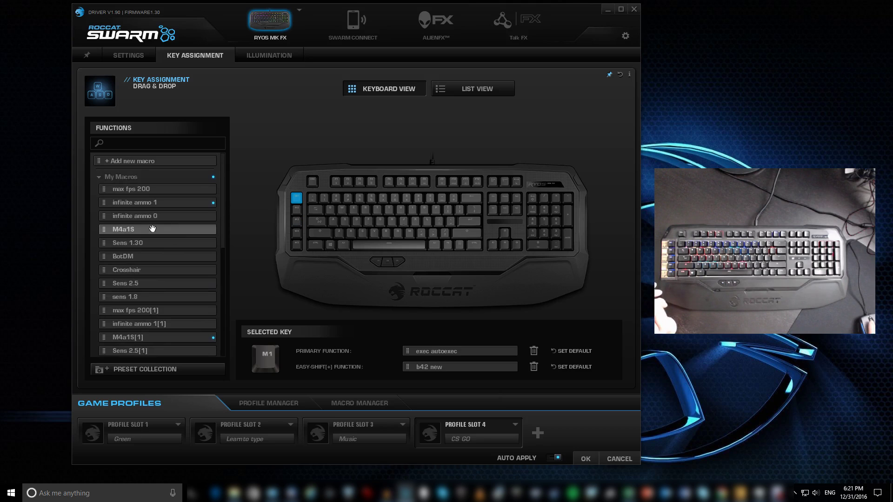
click(98, 177)
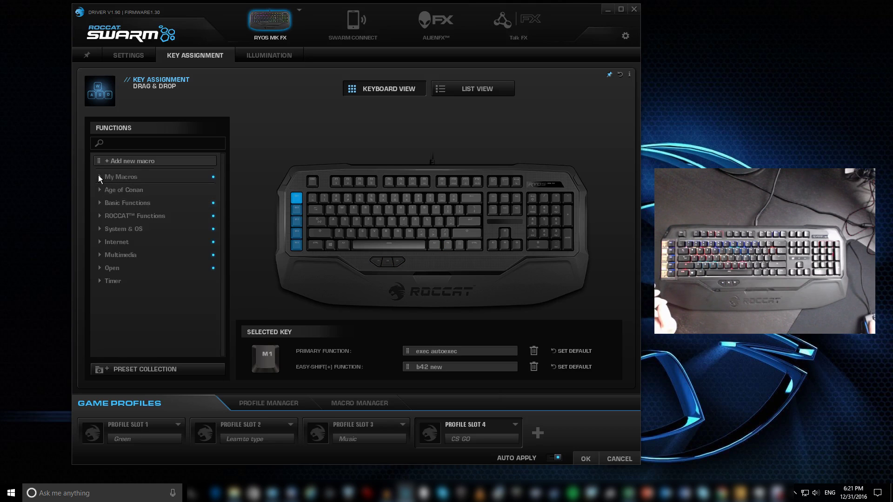
click(98, 177)
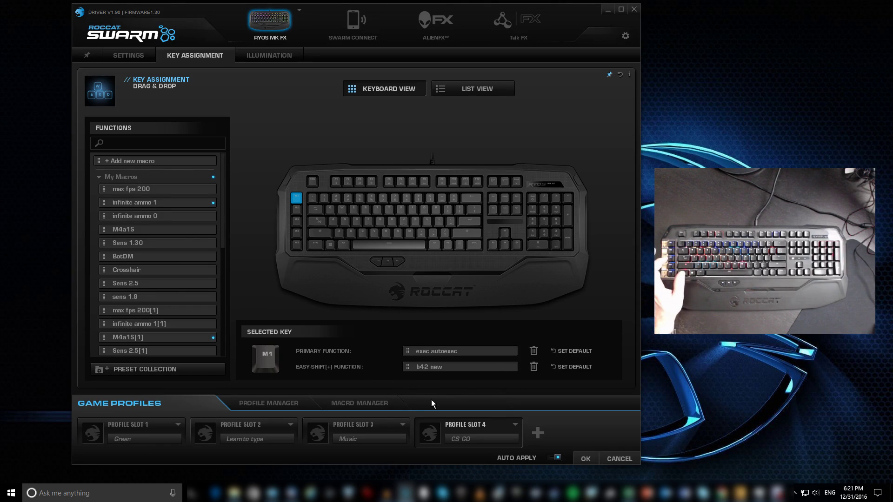
Open a blank Word document and fire the macro to type its b42 text
click(684, 493)
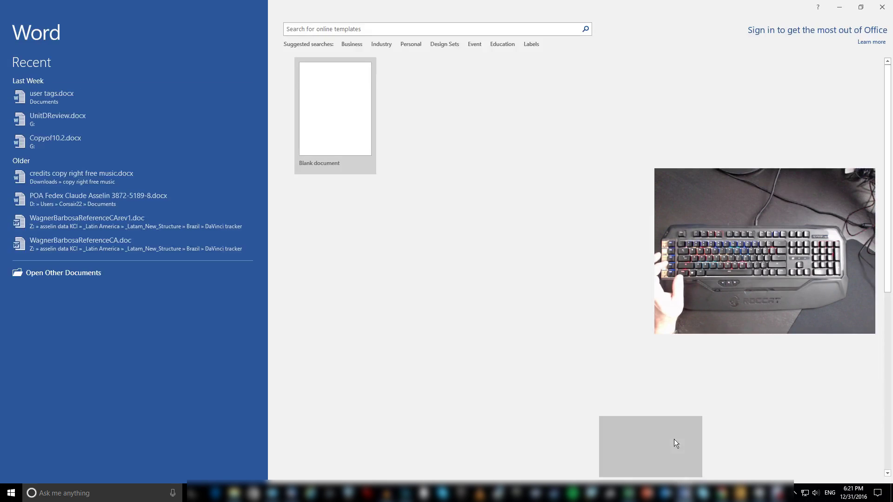
click(347, 112)
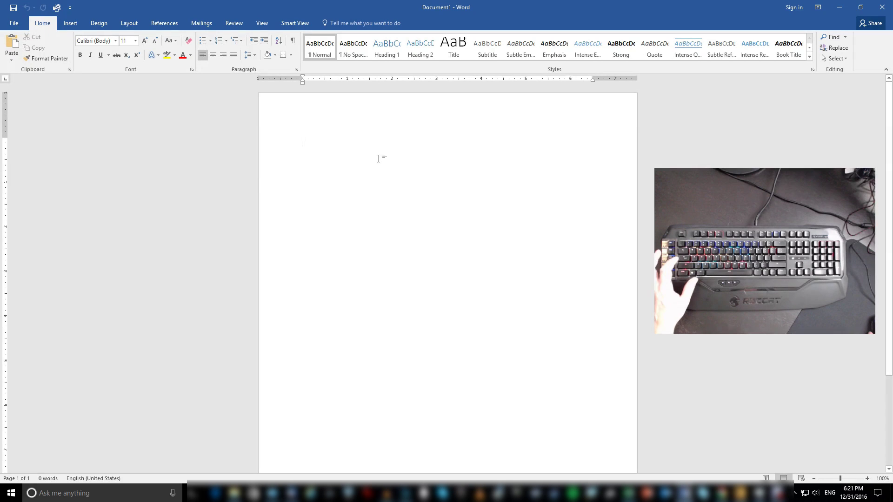
text(lb42)
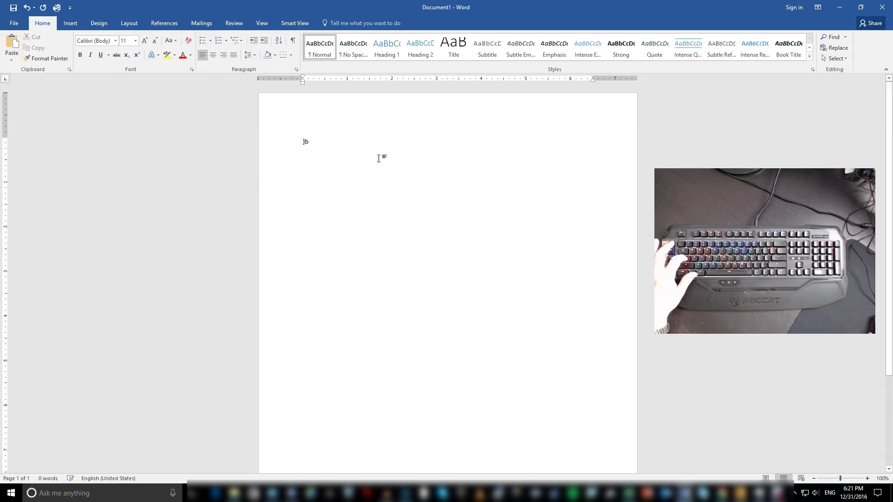
key(Return)
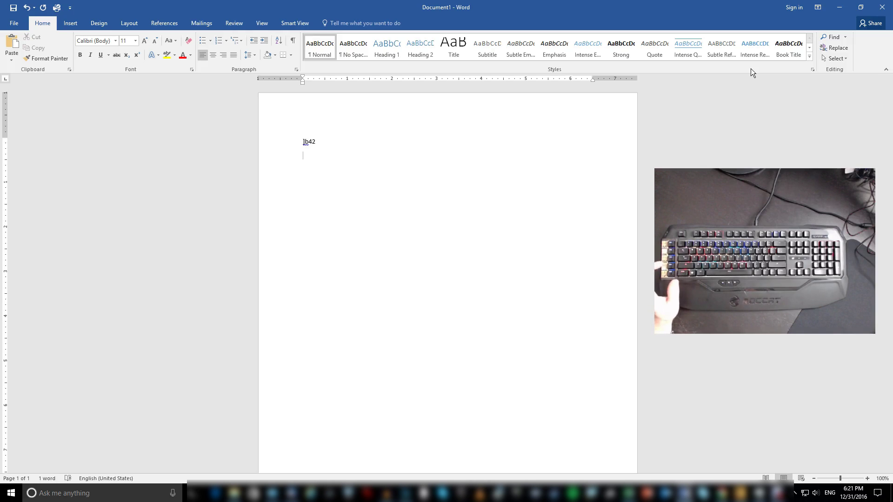
Add empty lines below the test text, then close Word without saving
key(Return)
key(Return)
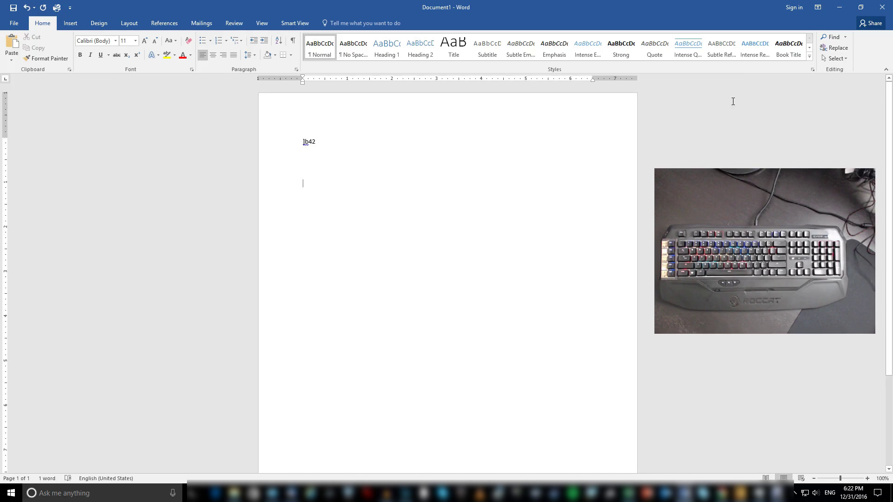
click(882, 7)
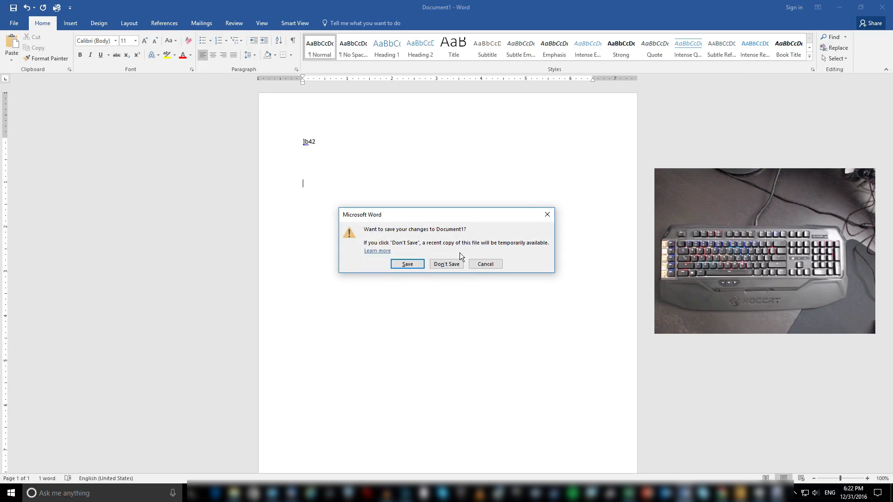
click(445, 264)
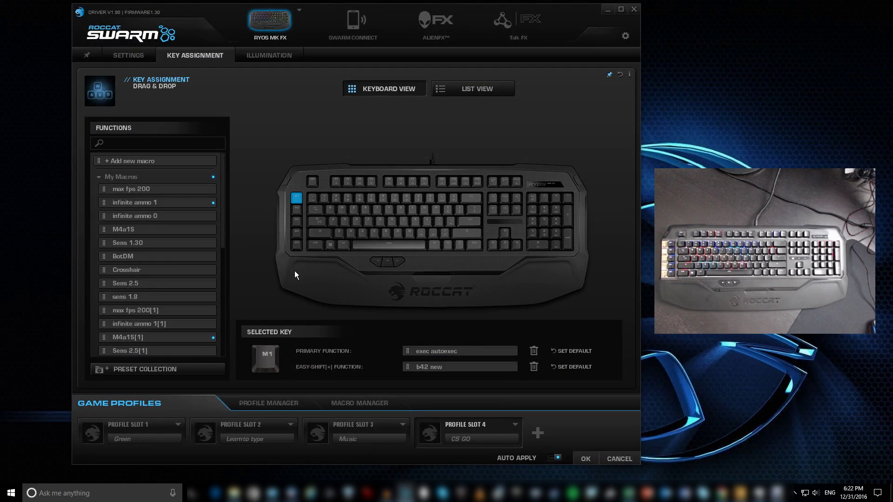
Inspect M5 (sens 2) and M4 (M4a1S[1], Easy-Shift infinite ammo 1), returning to M5
click(293, 244)
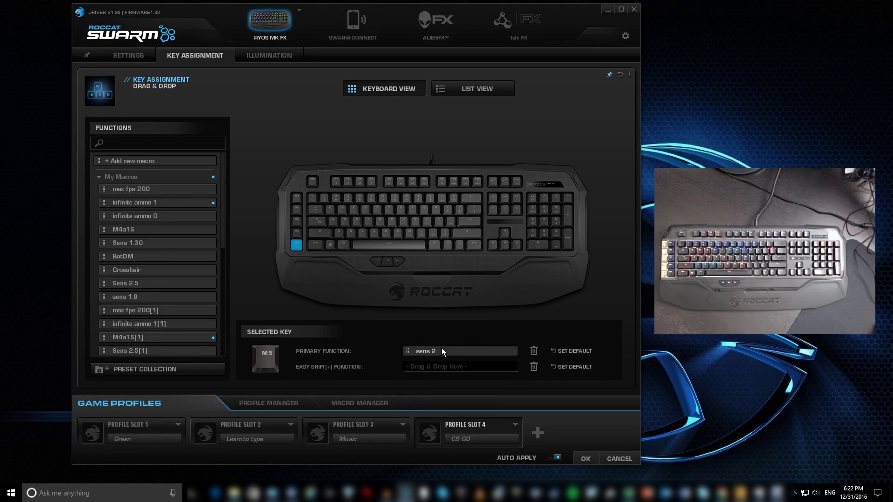
click(297, 232)
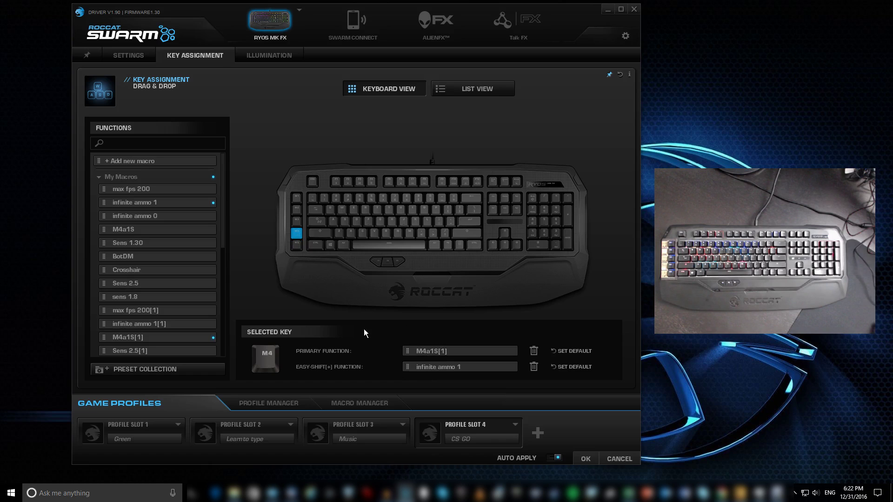
click(296, 245)
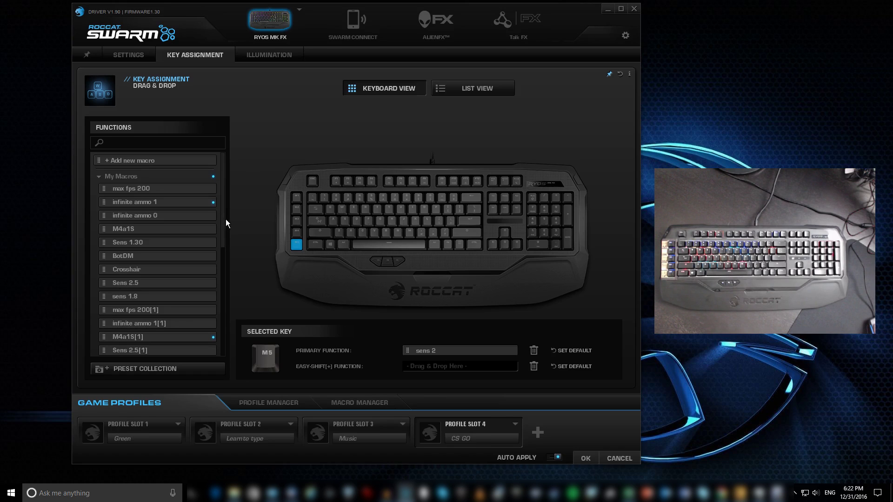
drag(224, 216, 224, 320)
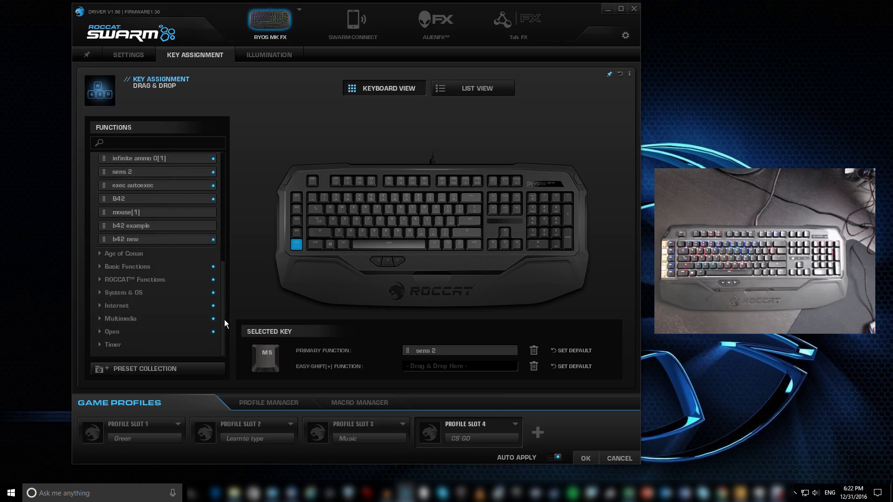
Inspect F1's Mute Master Volume, F2's Volume Down and F3's Volume Up FN assignments
click(336, 180)
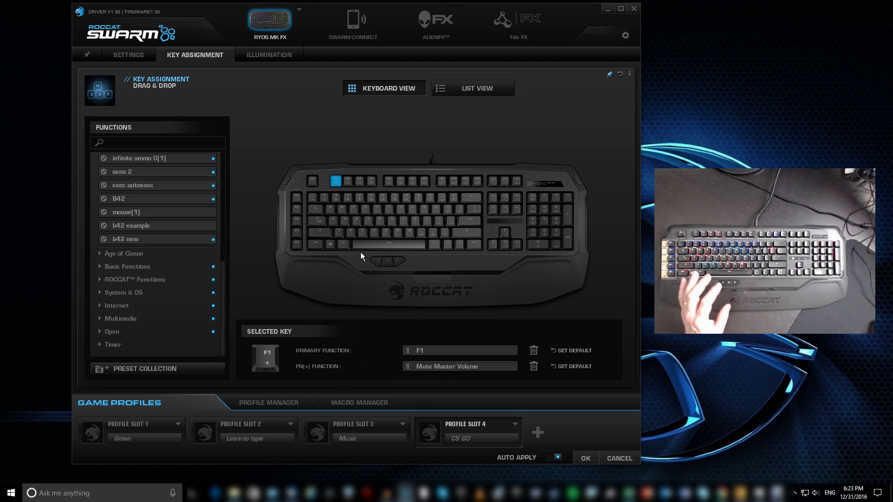
click(348, 181)
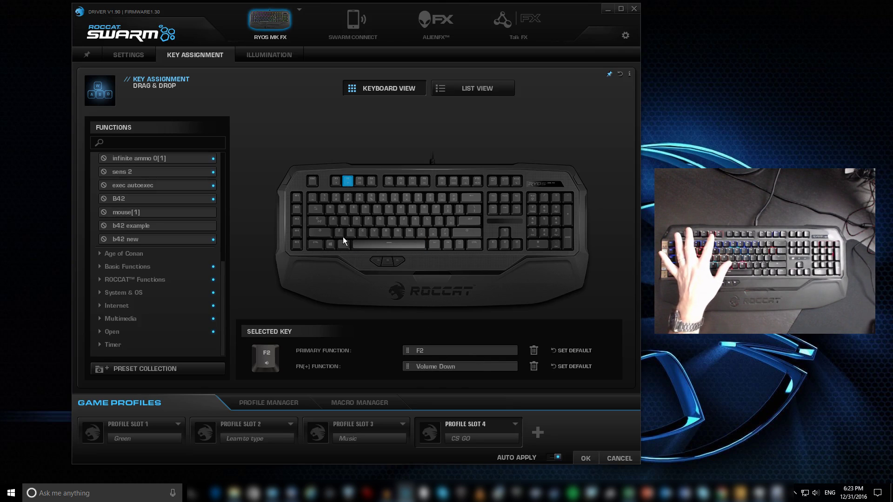
click(361, 182)
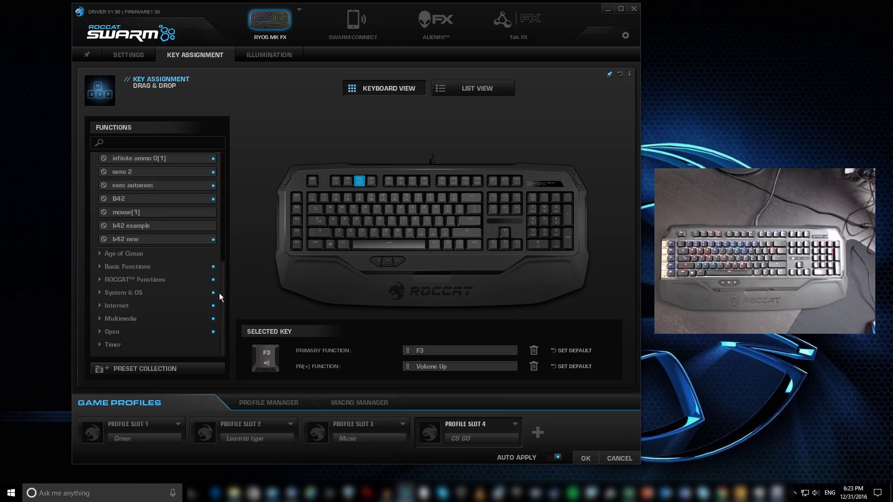
Show the ROCCAT Easy-Shift functions and Caps Lock's Easy-Shift[+] All Devices assignment
click(99, 280)
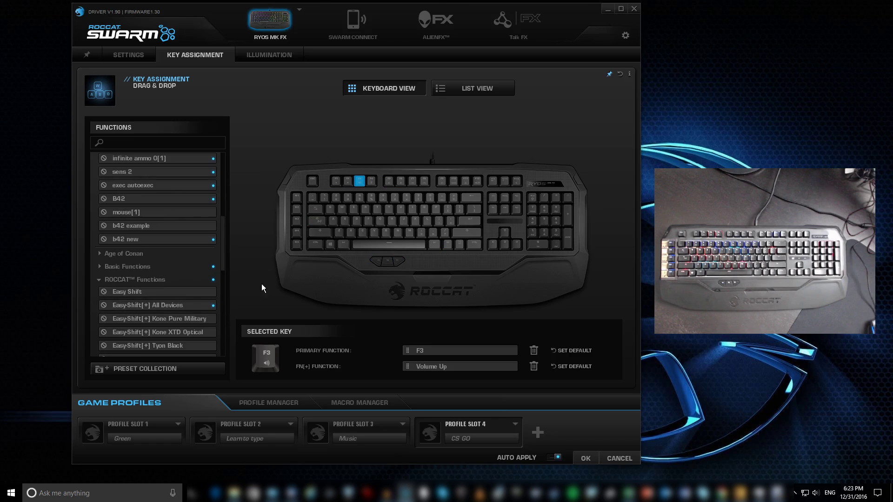
click(315, 221)
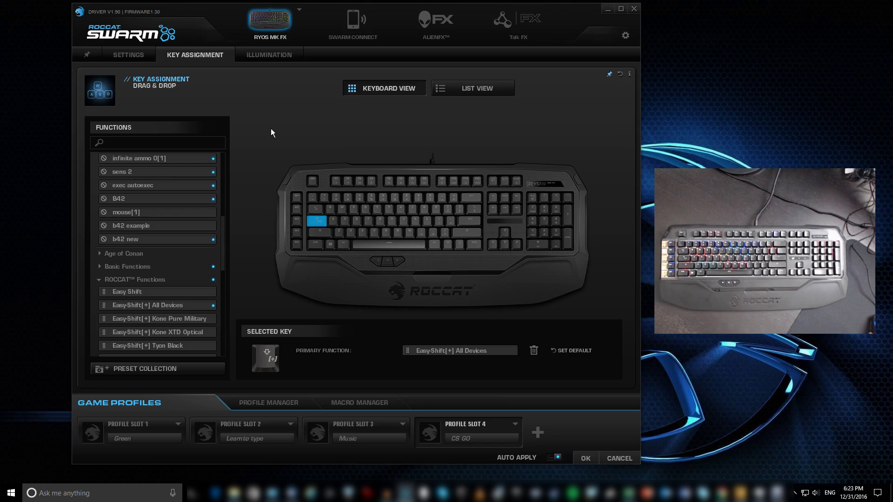
drag(223, 252, 222, 270)
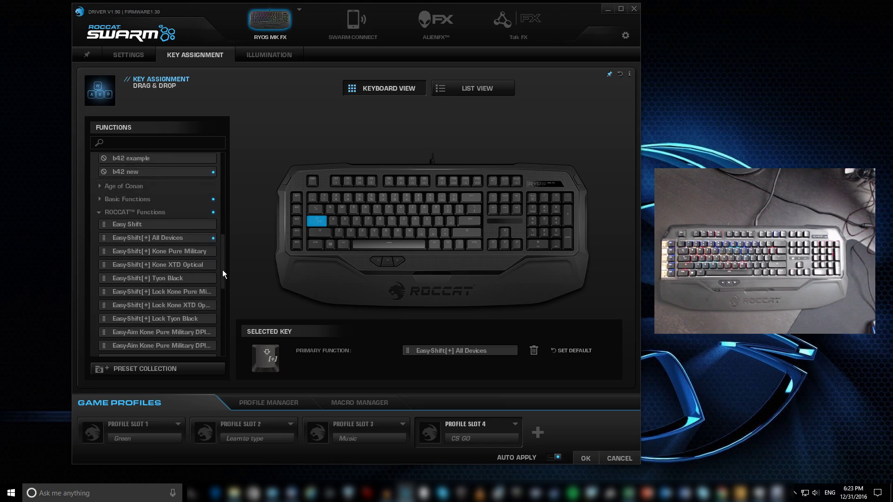
Collapse ROCCAT functions, browse the Multimedia functions list, then deselect the key
click(96, 213)
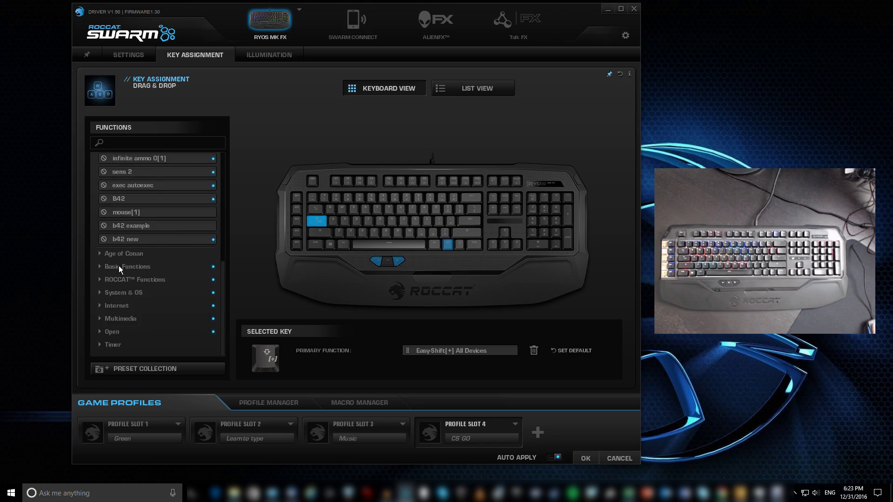
click(100, 319)
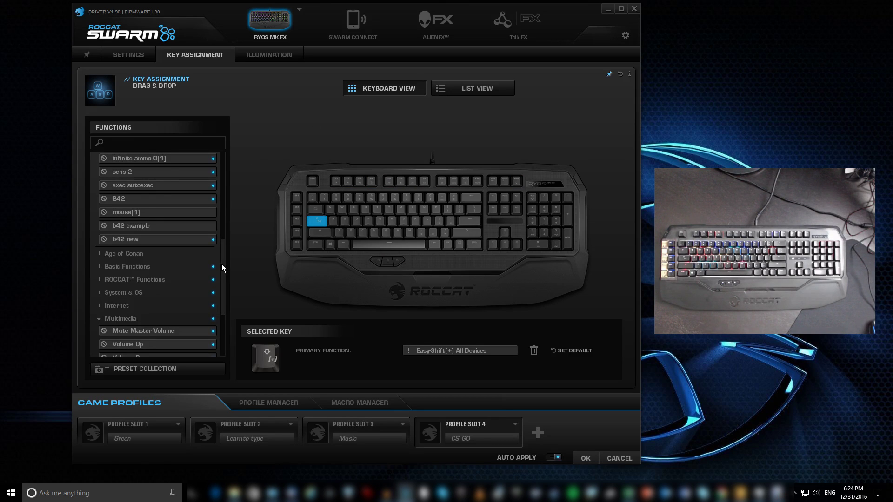
drag(221, 263, 227, 160)
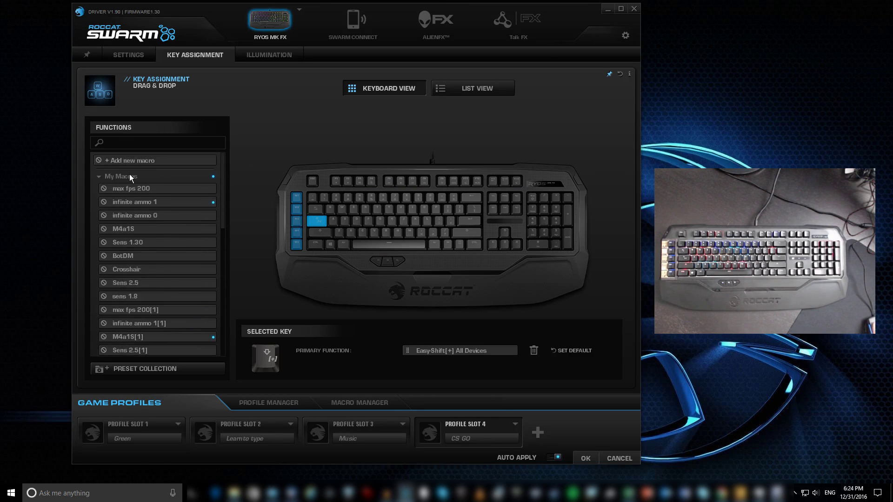
click(291, 137)
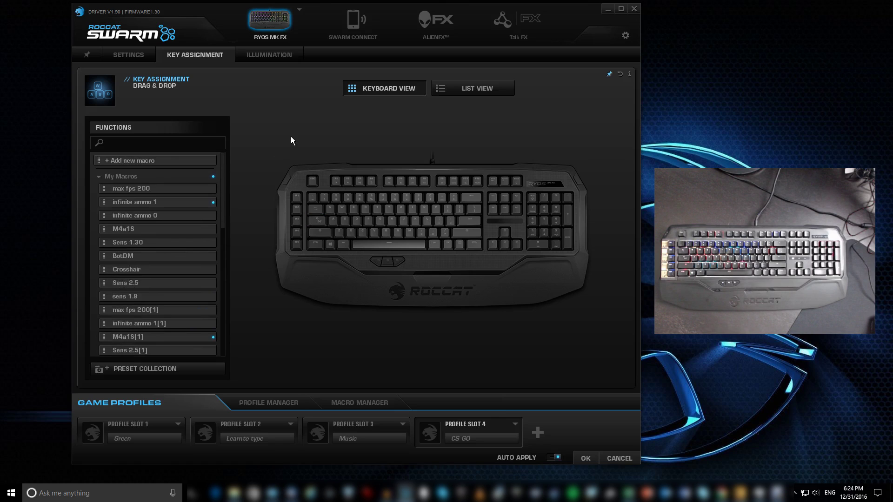
Show the Ryos MK FX general settings and the Green profile slot's options menu
click(132, 54)
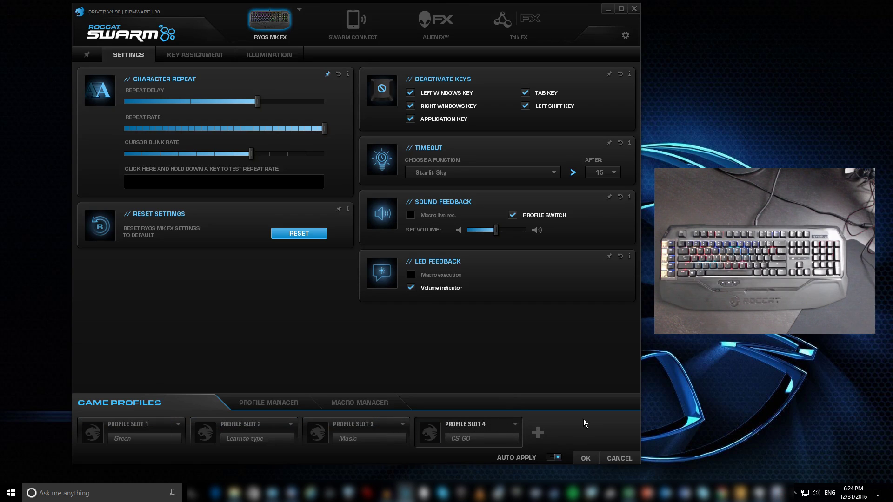
click(179, 424)
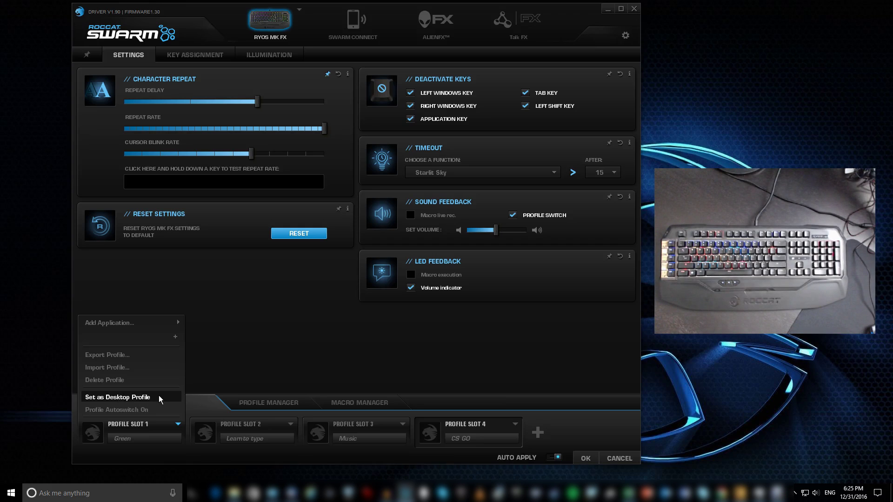
Dismiss the Green profile options and open the Profile Manager listing the four profiles
click(573, 421)
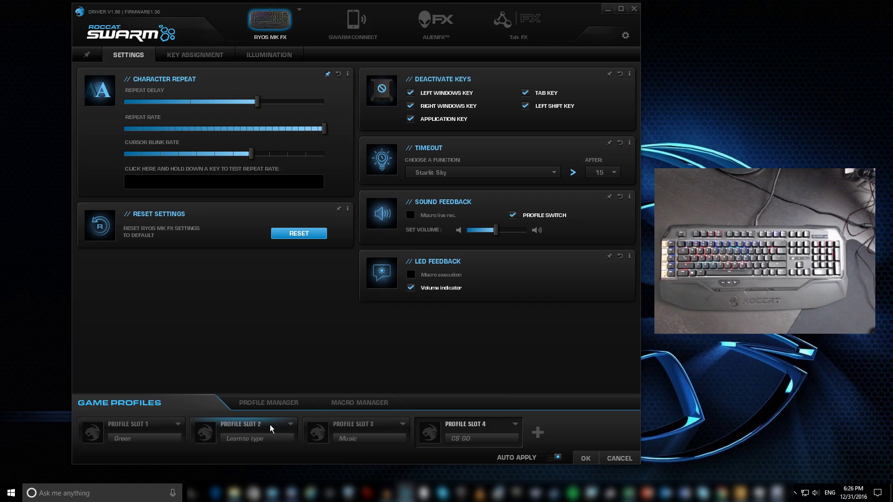
click(278, 402)
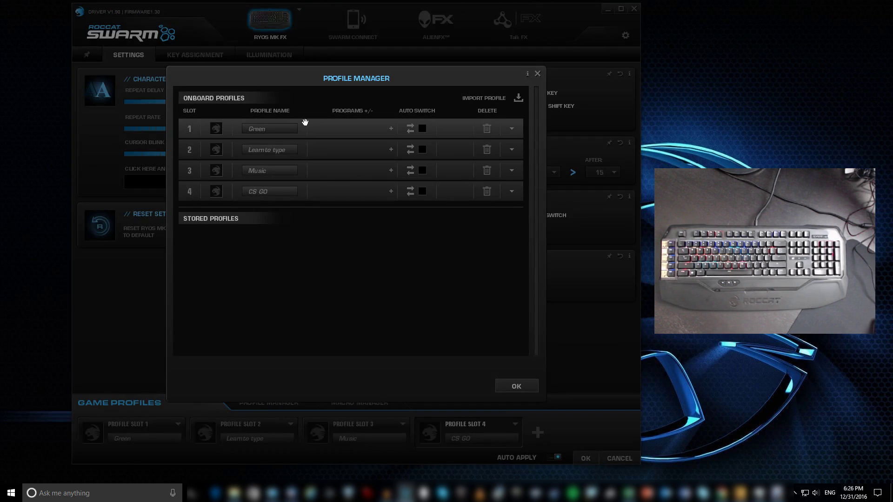
click(538, 73)
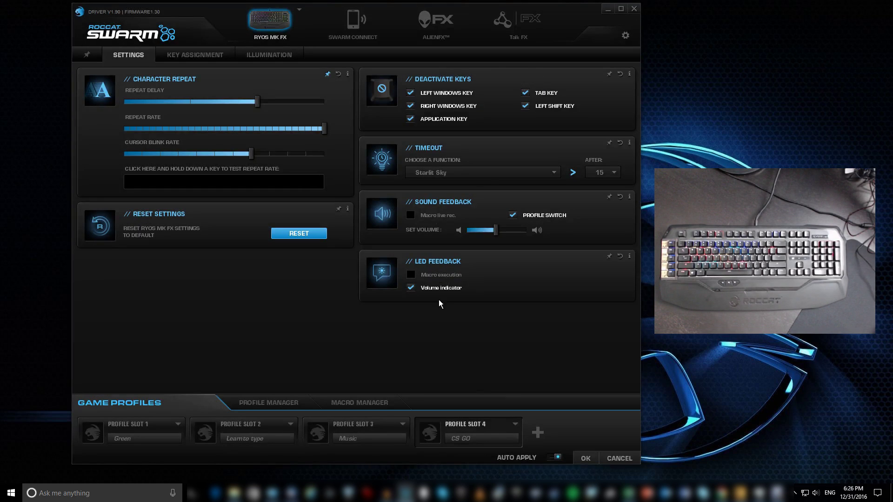
click(390, 398)
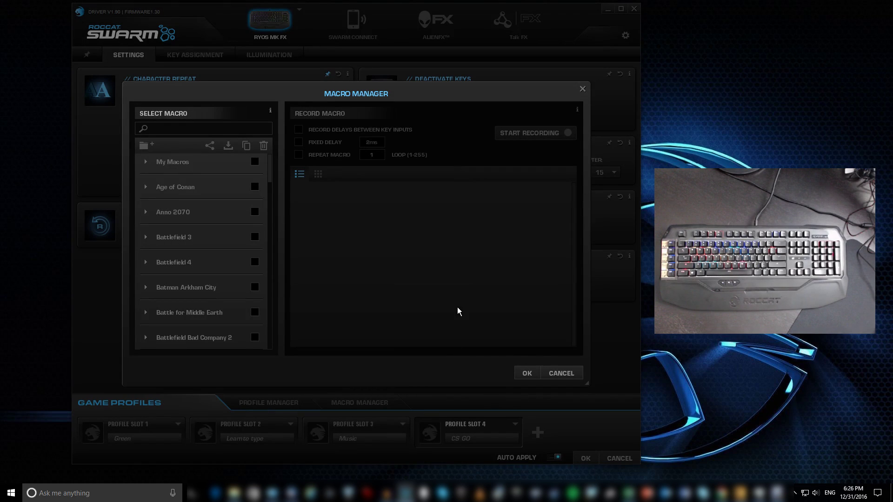
click(147, 161)
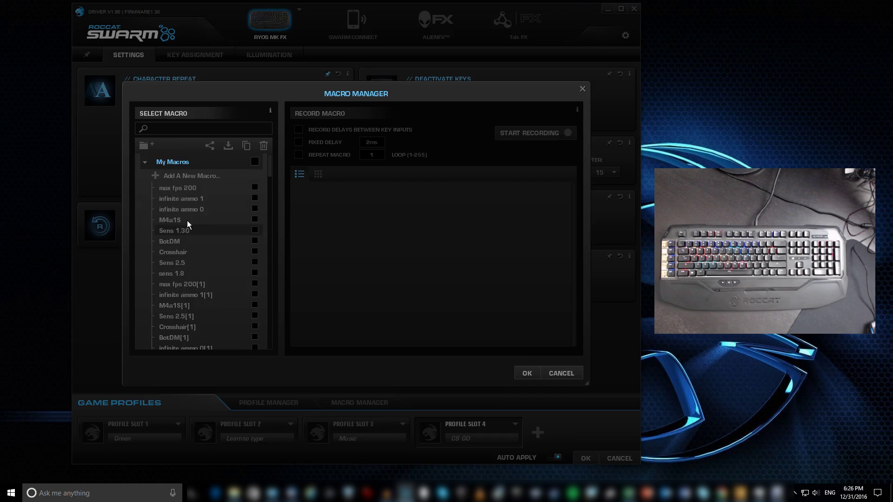
scroll(200, 279, down, 1)
scroll(202, 287, down, 3)
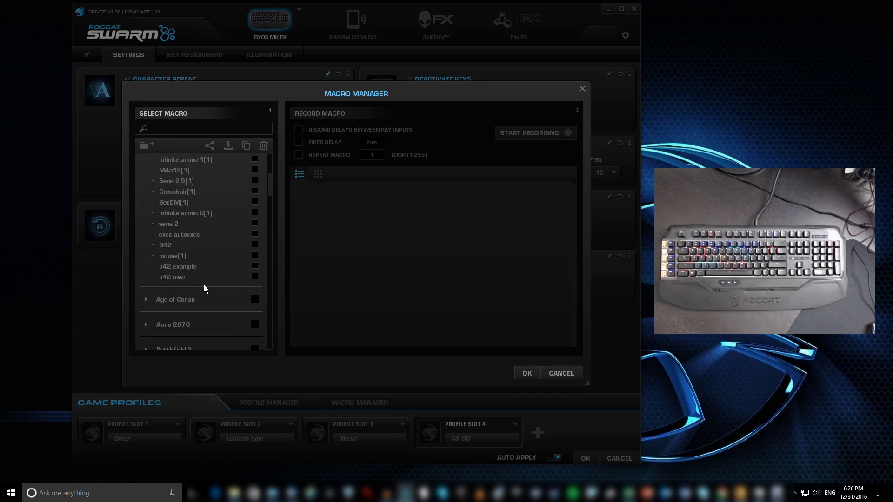
scroll(207, 278, up, 6)
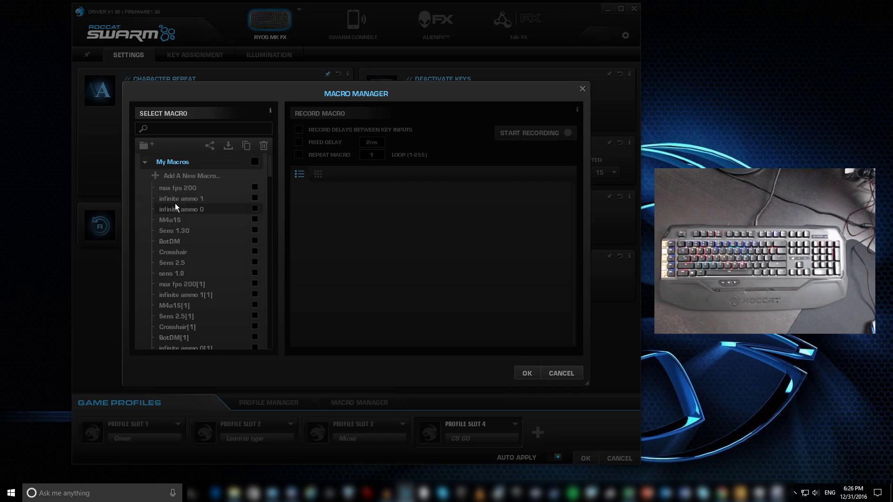
click(145, 162)
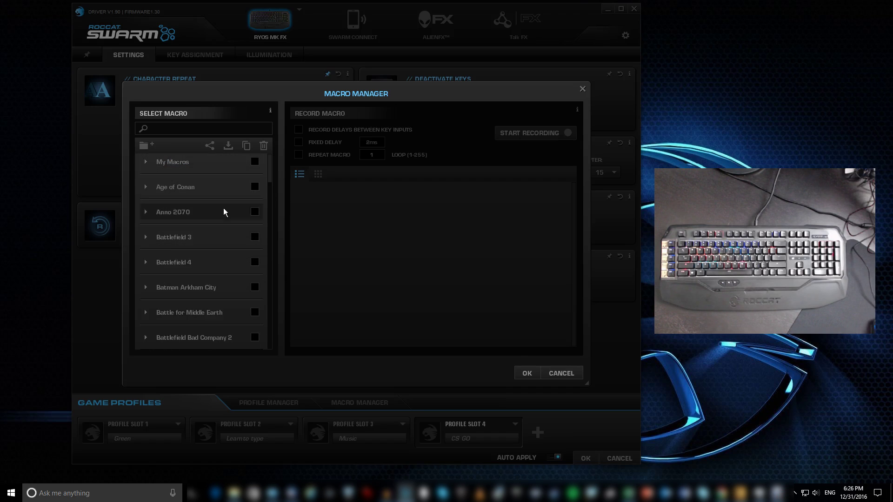
click(582, 89)
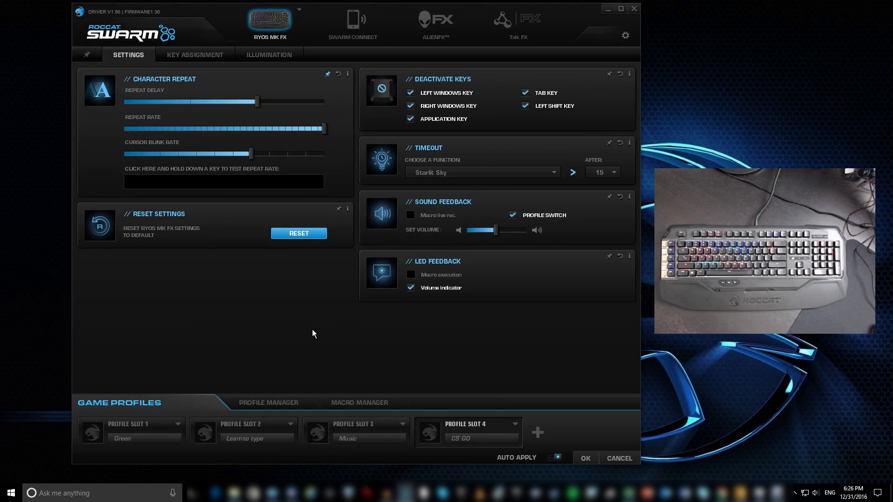